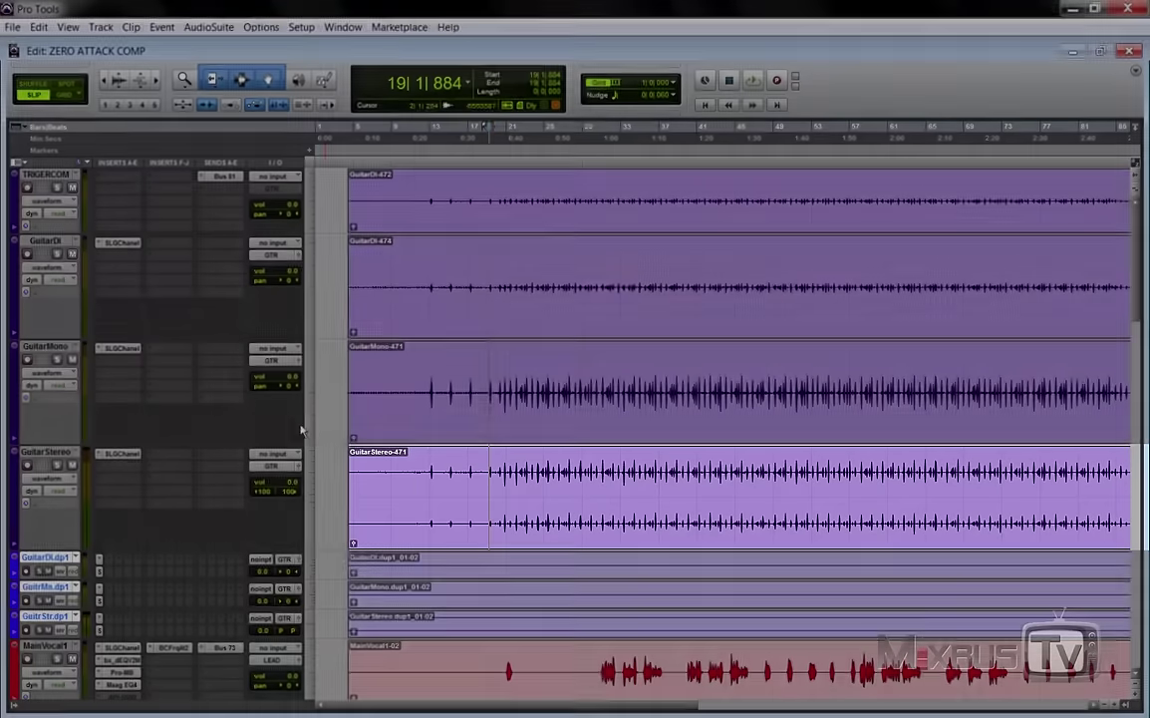
- Zoom in and start playback of the guitar tracks from bar 19
key("ctrl+]")
key("ctrl+]")
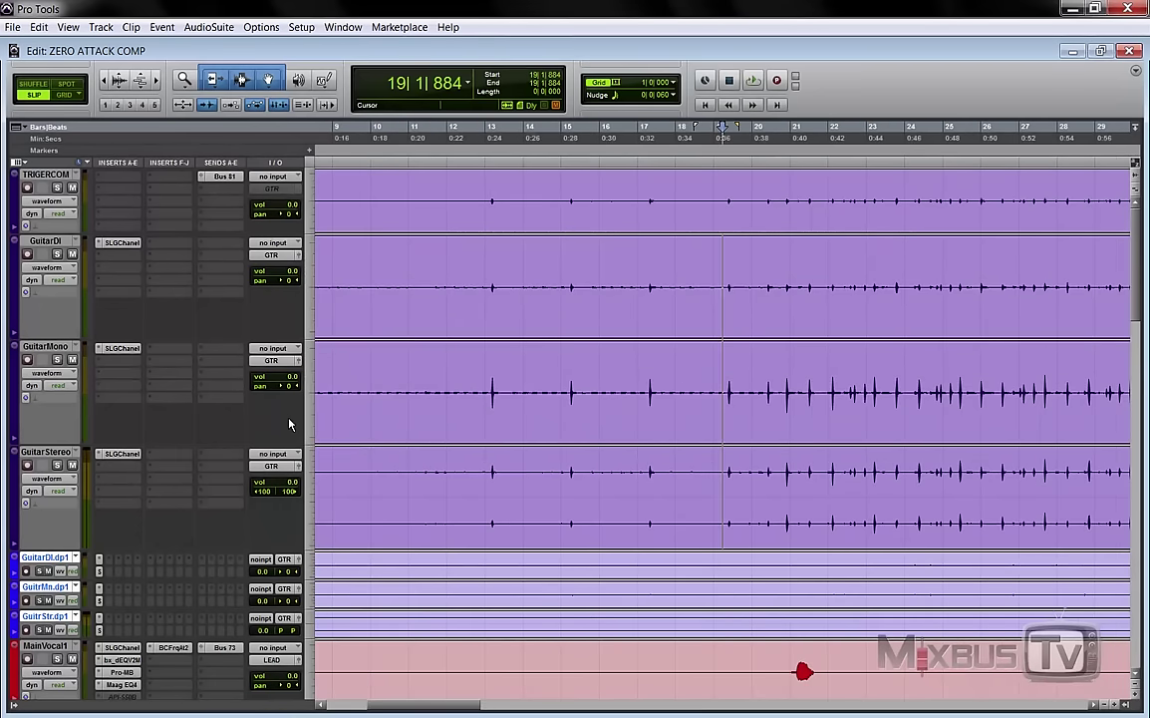
key("space")
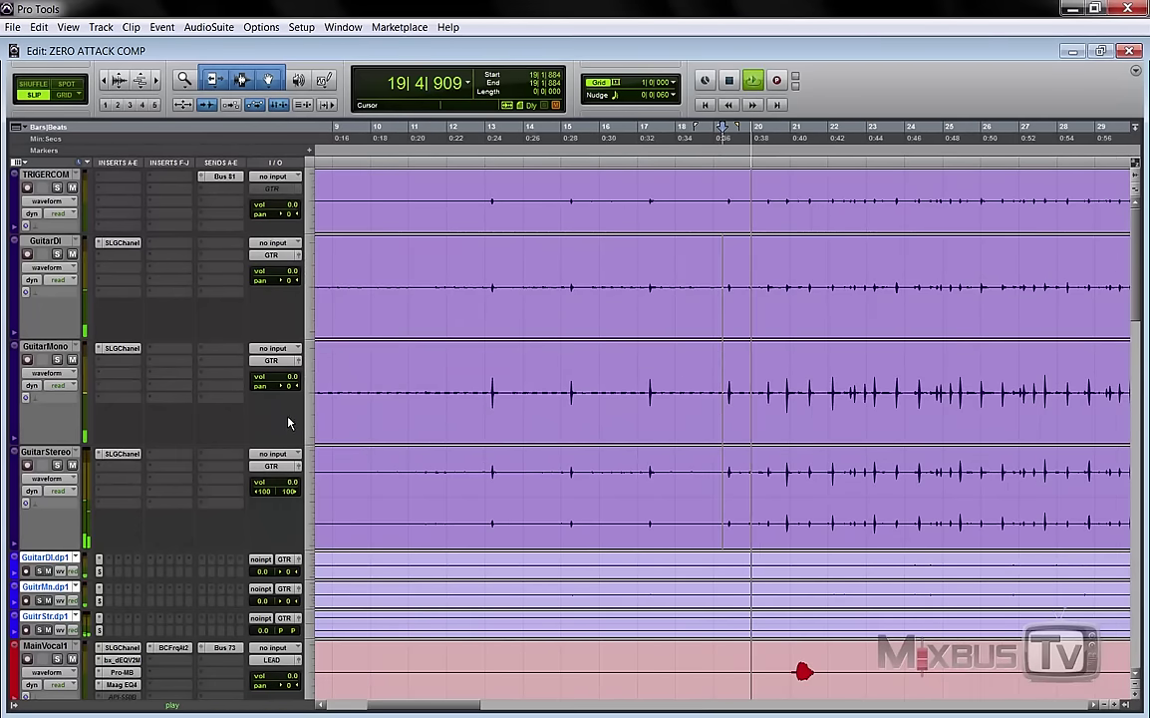
key("ctrl+[")
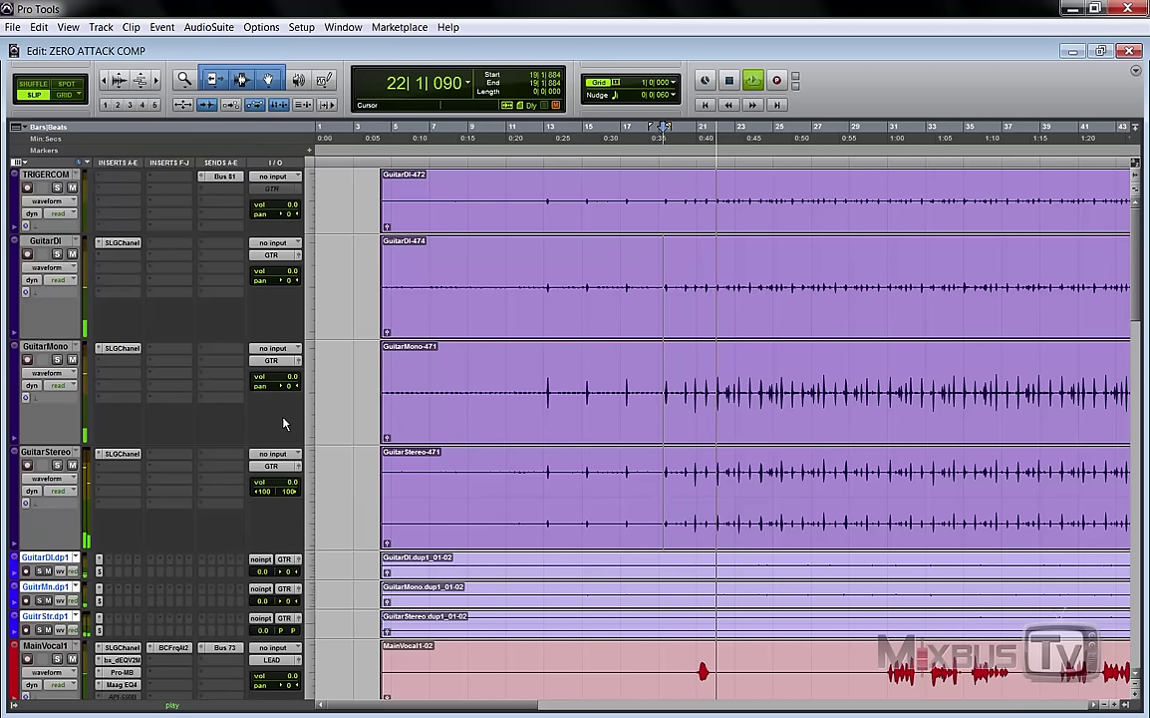
- Make all the tracks taller to show transients, then stop playback
scroll(283, 429, "right", 1)
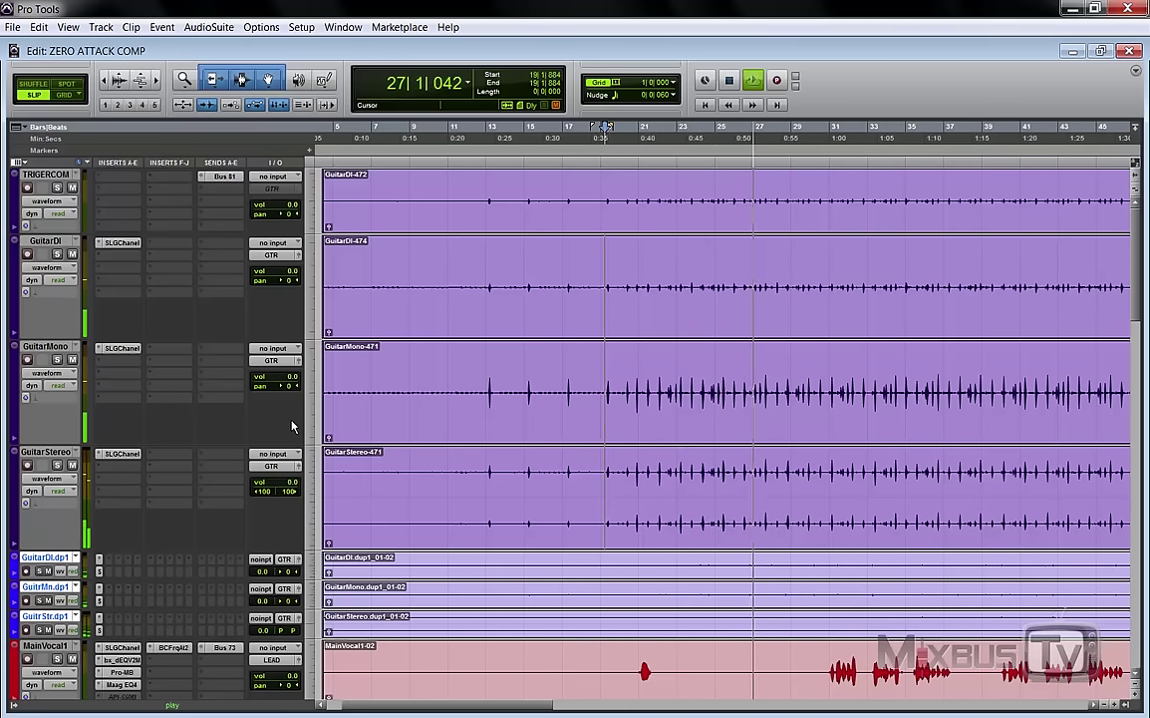
scroll(603, 414, "up", 3)
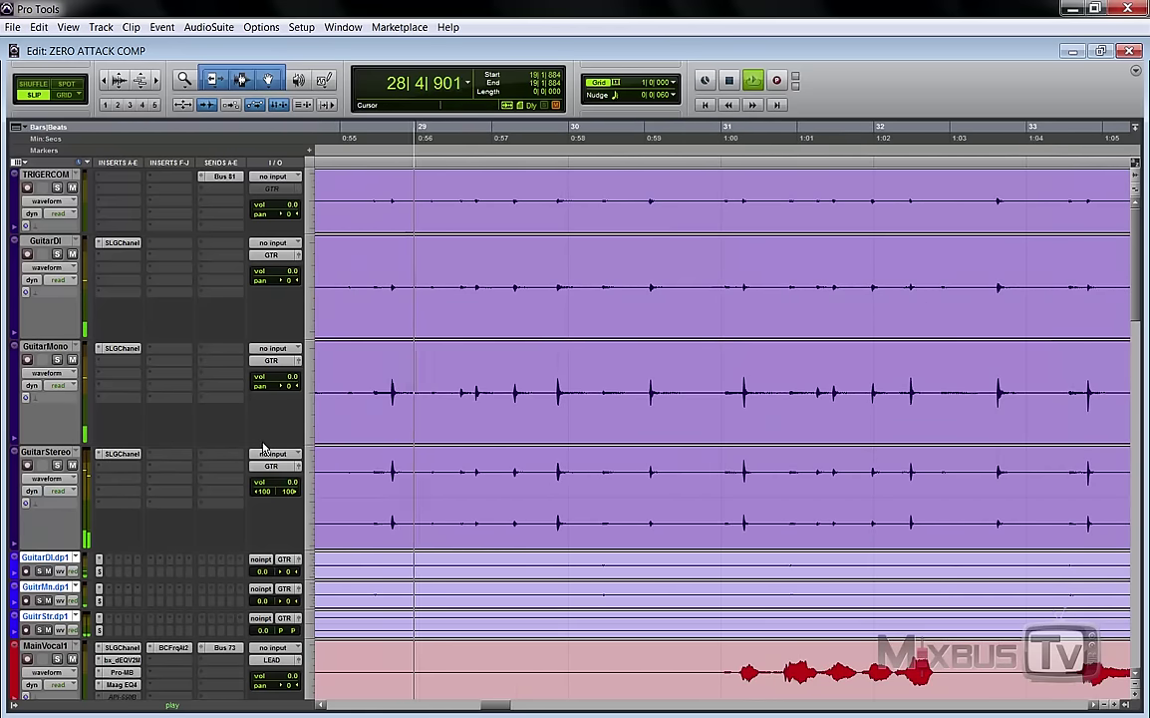
left_click_drag(264, 444, 267, 546)
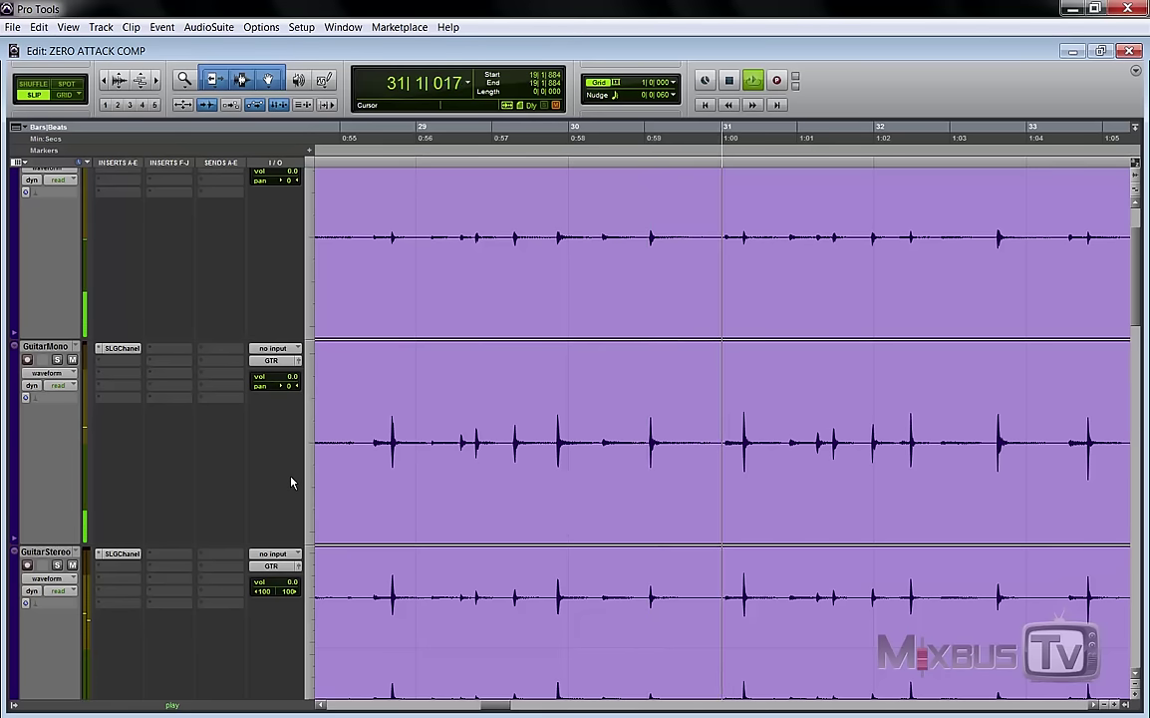
key("space")
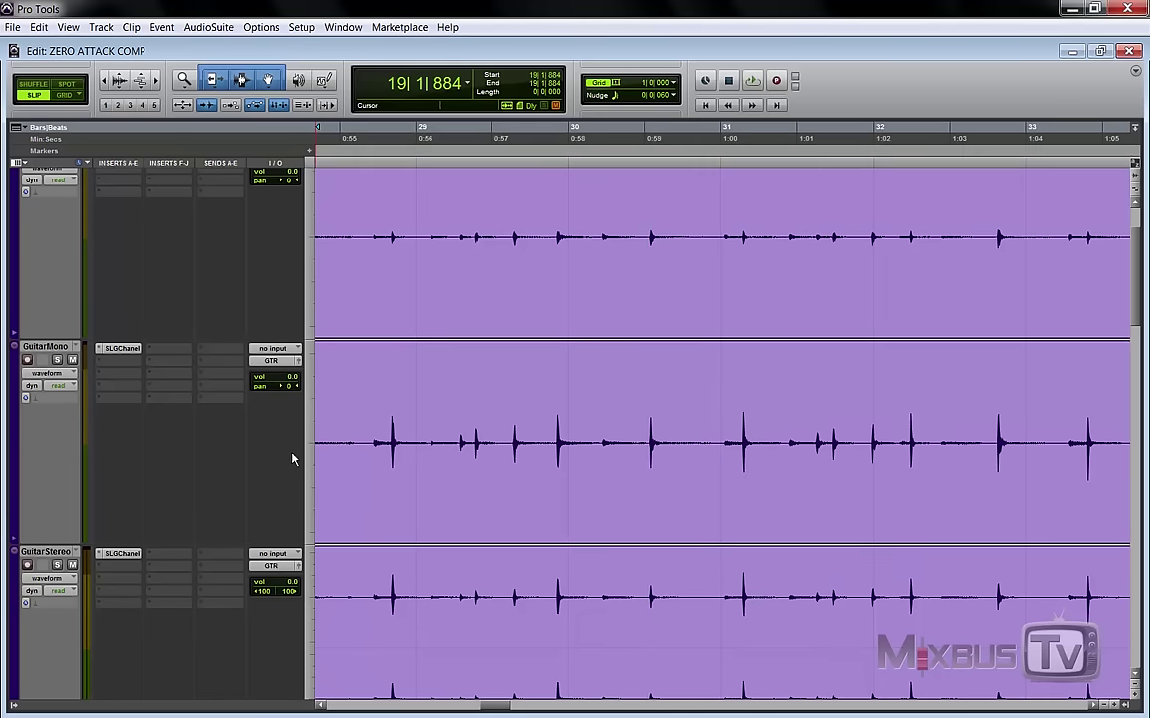
left_click_drag(415, 440, 741, 440)
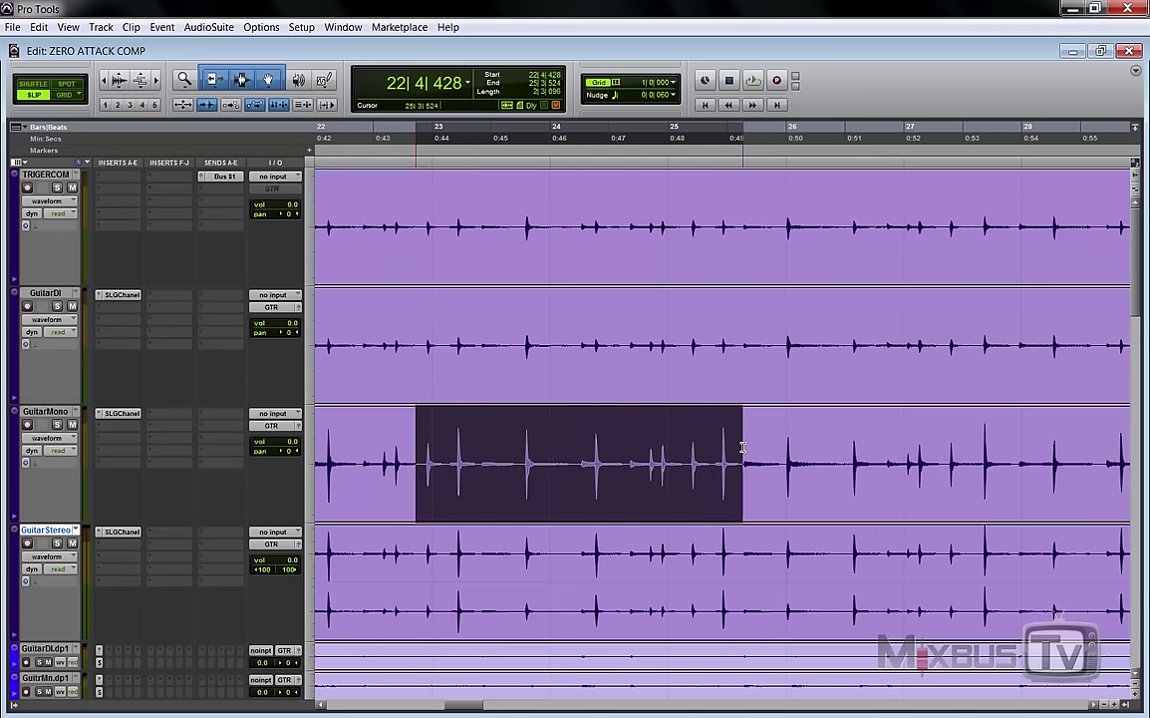
left_click(446, 440)
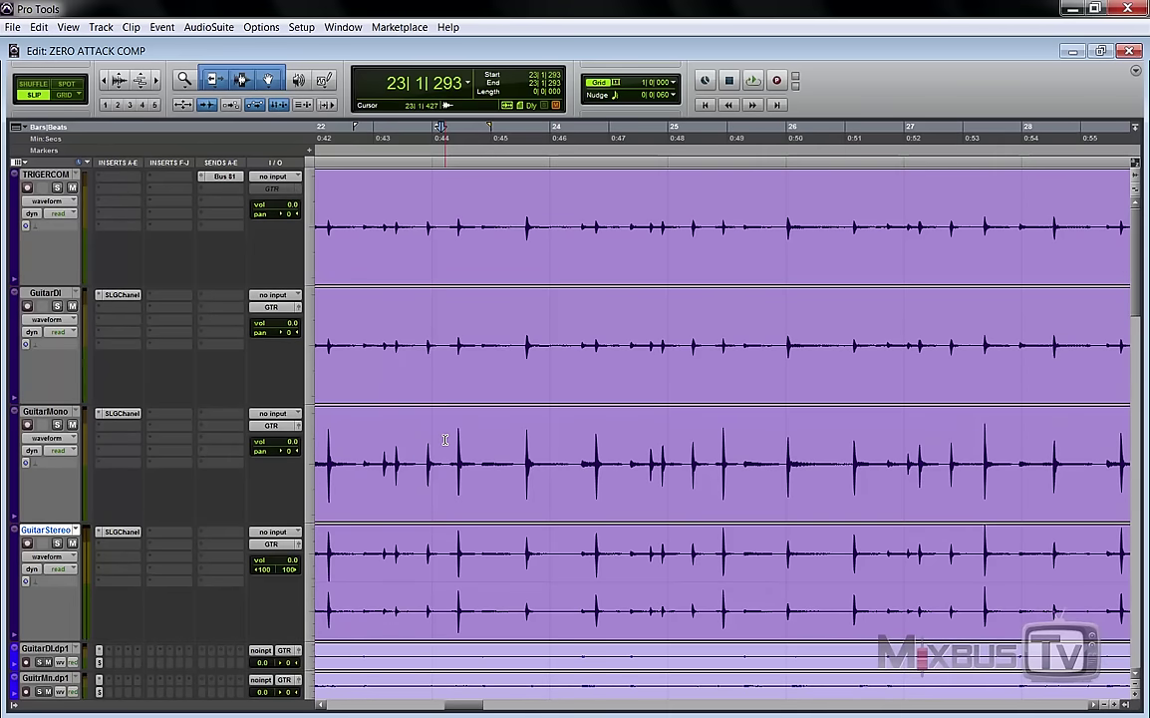
left_click(405, 439)
left_click_drag(448, 439, 782, 464)
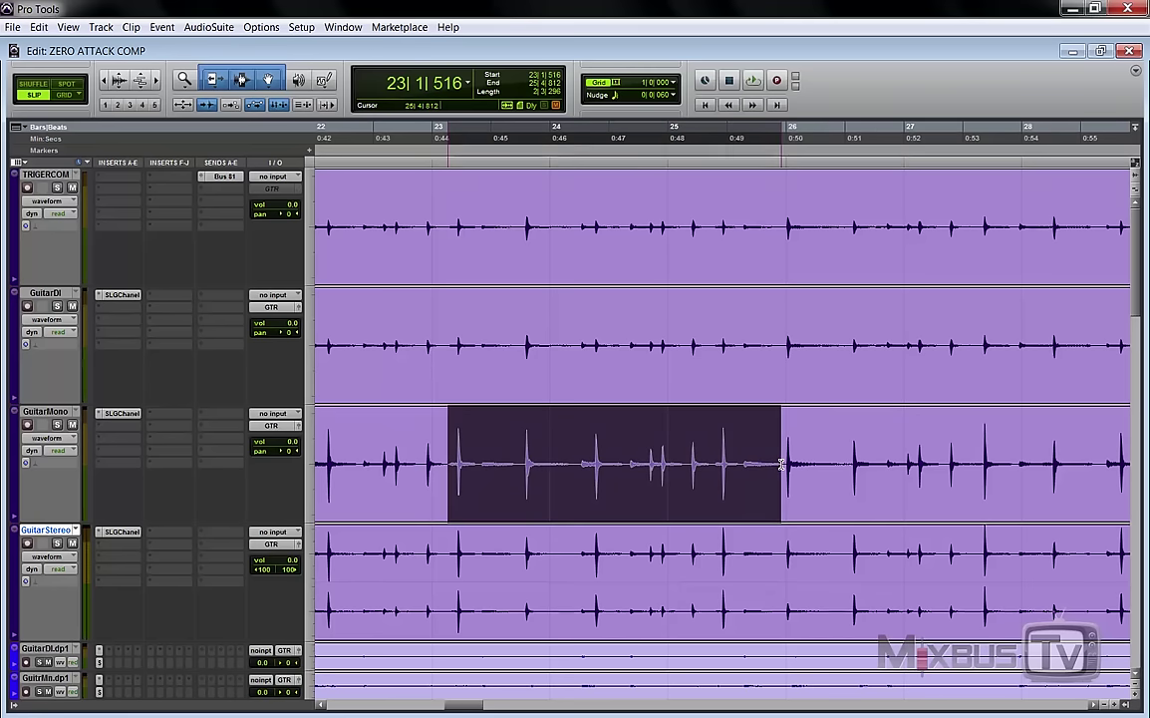
left_click_drag(420, 453, 737, 449)
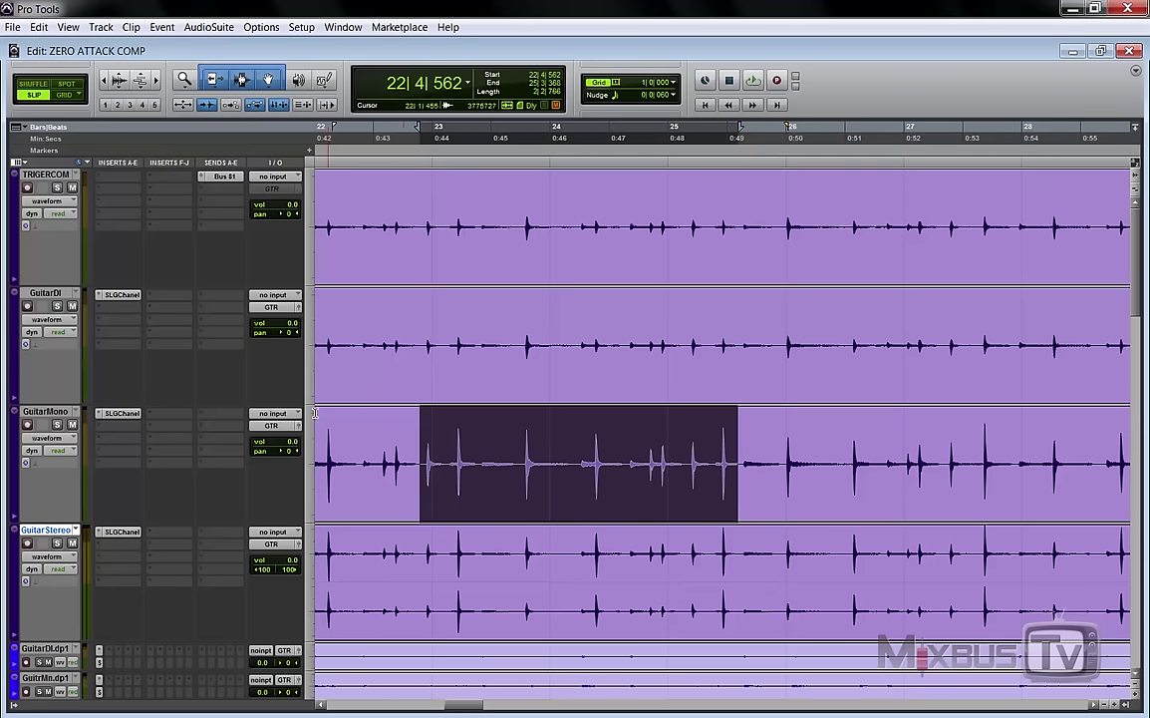
left_click(388, 423)
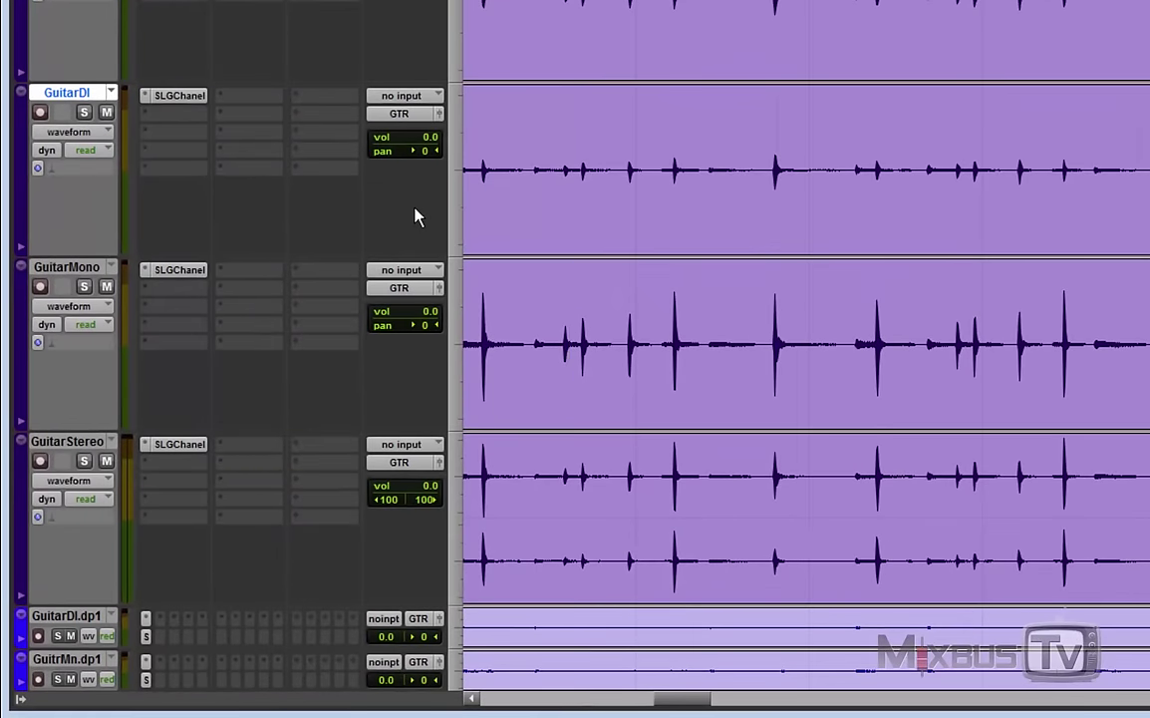
scroll(405, 204, "down", 15)
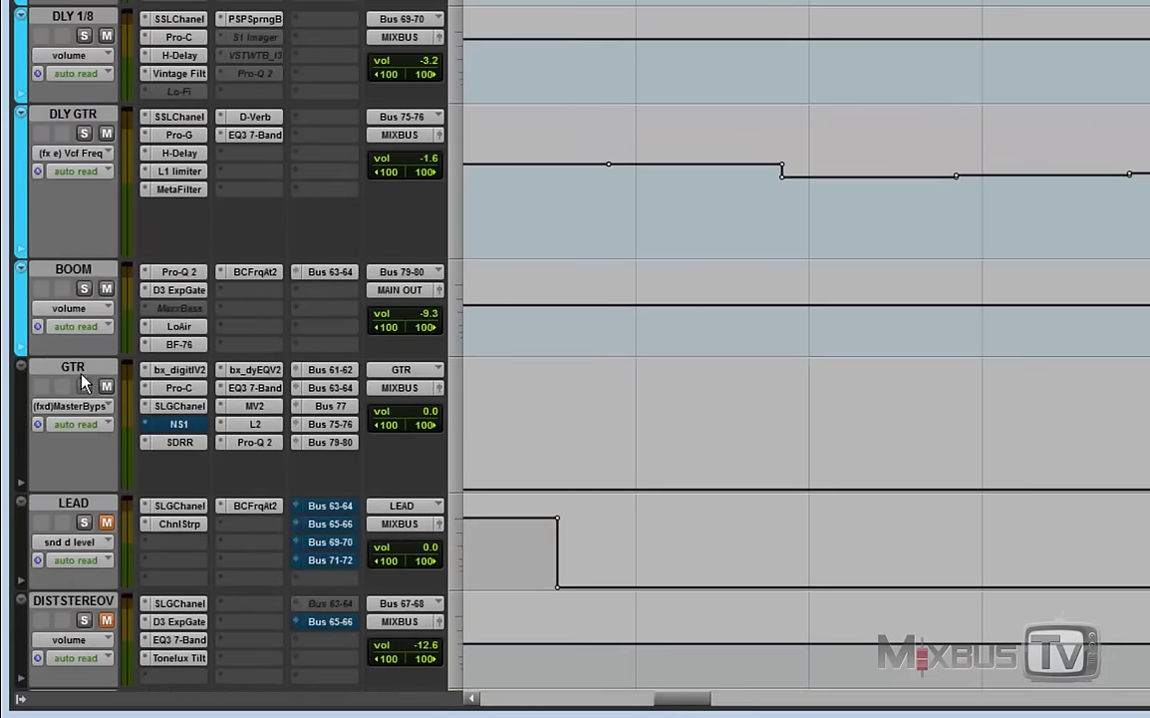
left_click(75, 369)
scroll(109, 299, "down", 2)
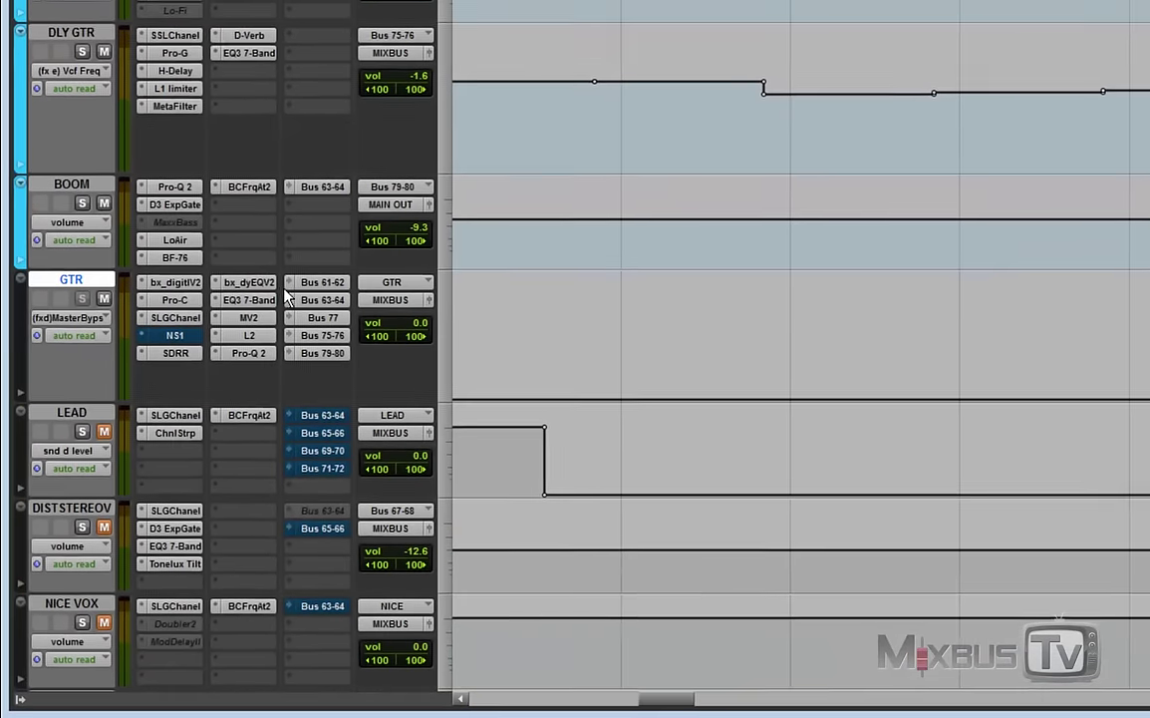
left_click(174, 299)
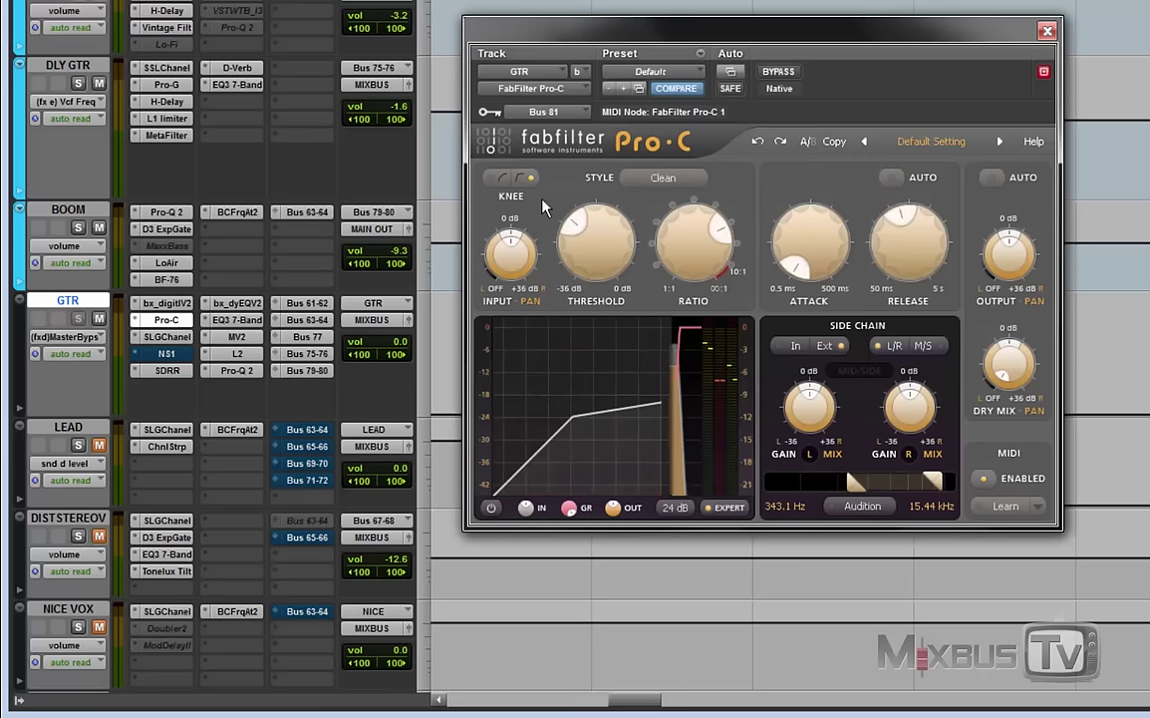
left_click_drag(874, 48, 866, 42)
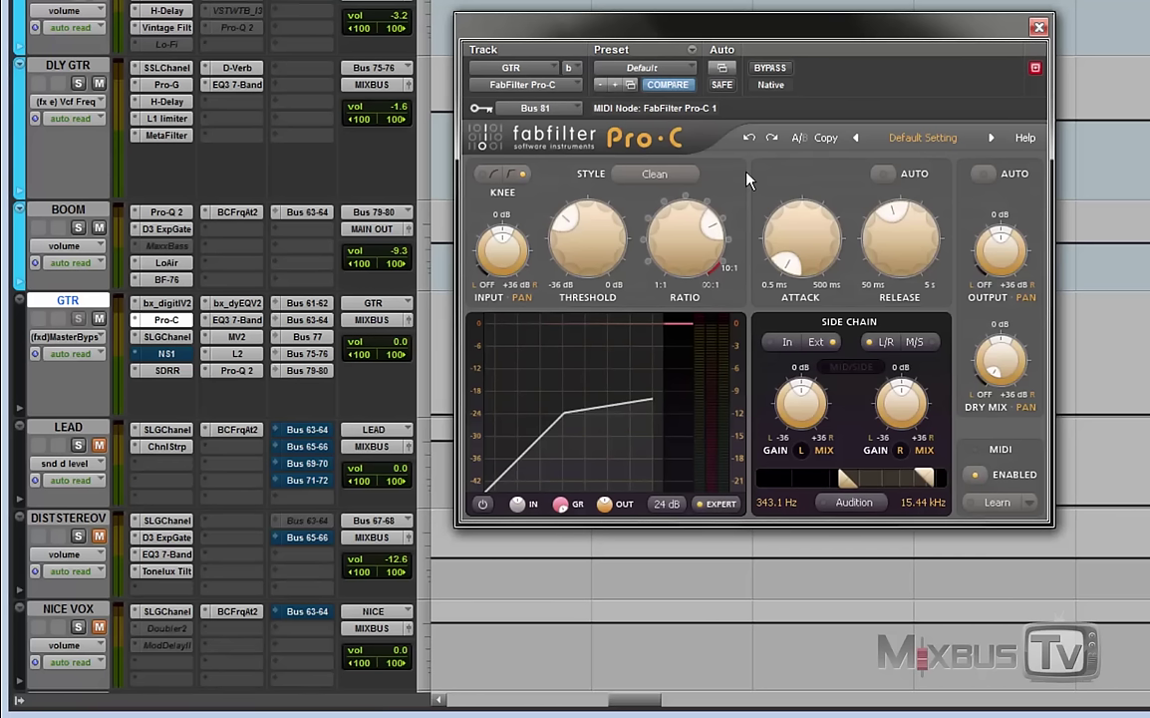
mouse_move(798, 251)
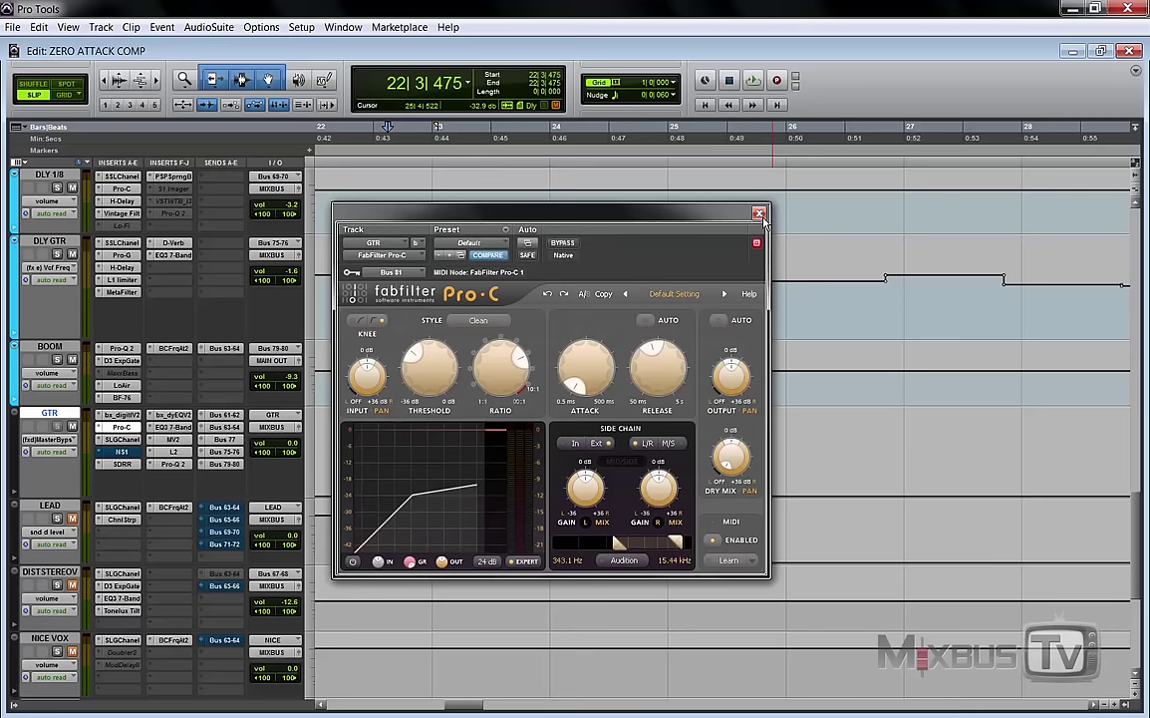
left_click(758, 213)
scroll(471, 309, "up", 10)
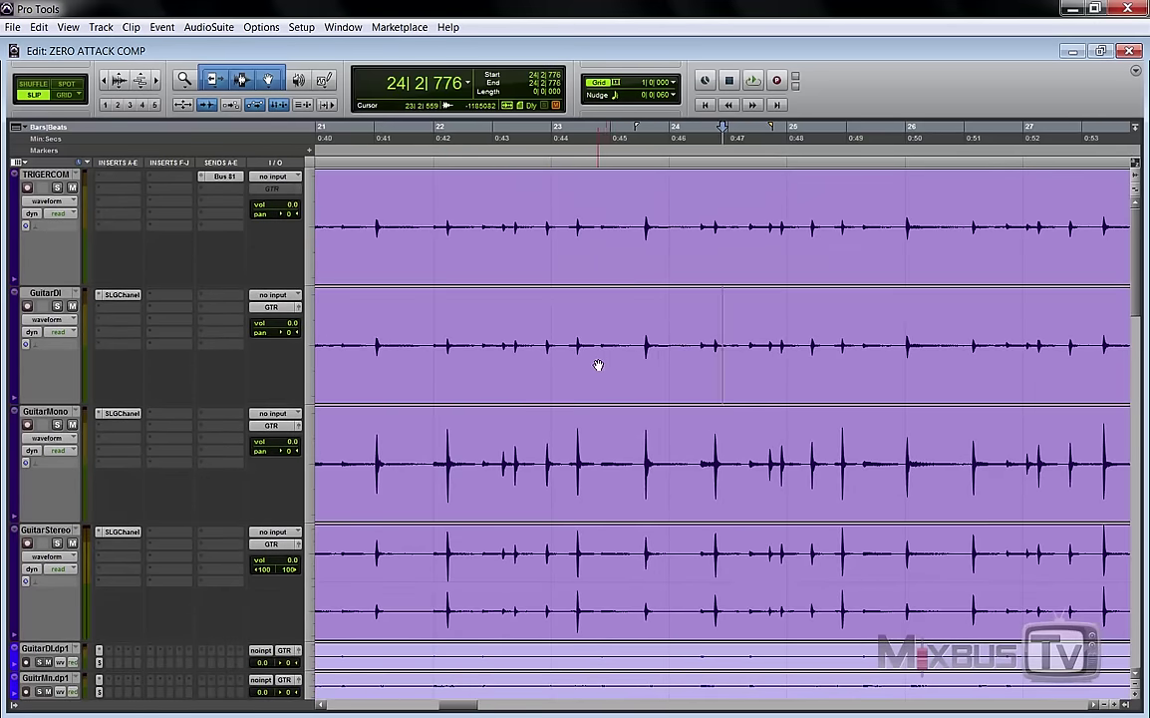
double_click(540, 328)
double_click(534, 271)
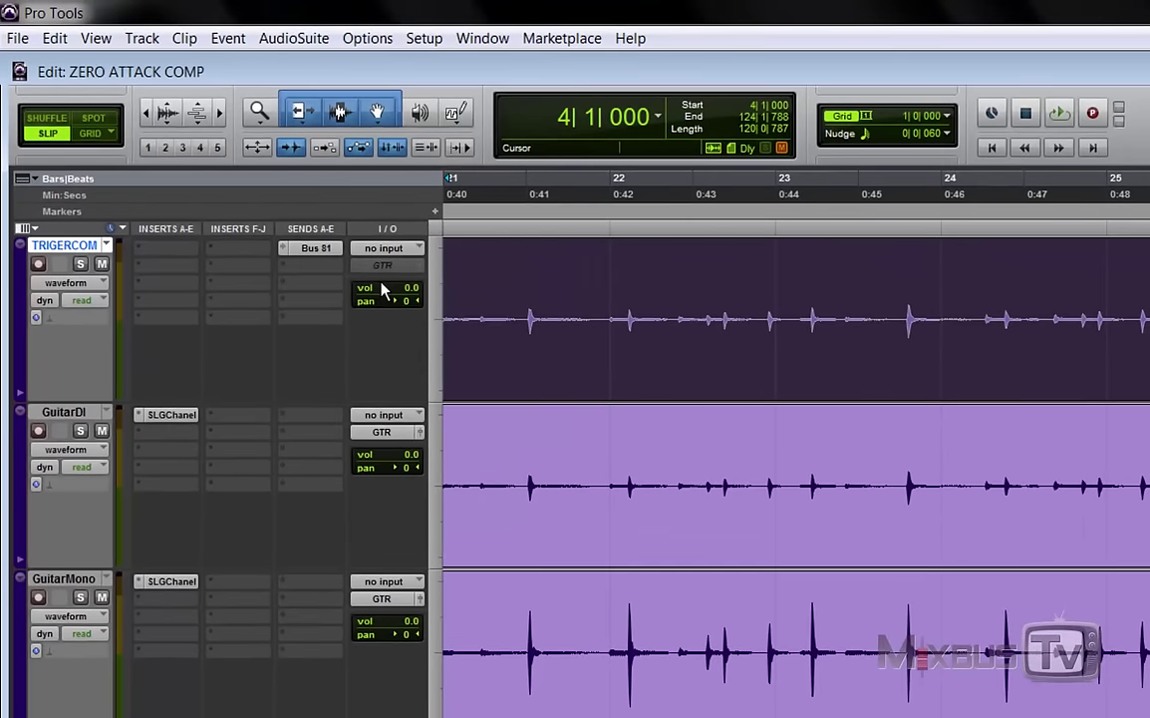
left_click(309, 248)
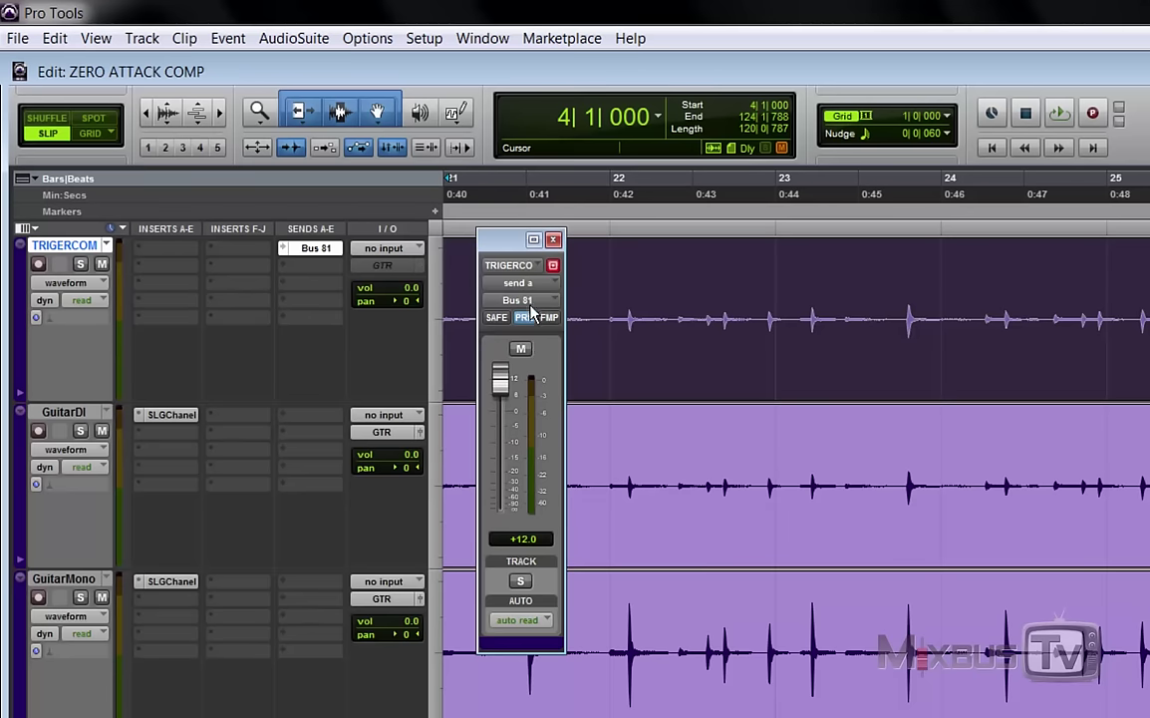
left_click(553, 239)
scroll(325, 411, "down", 15)
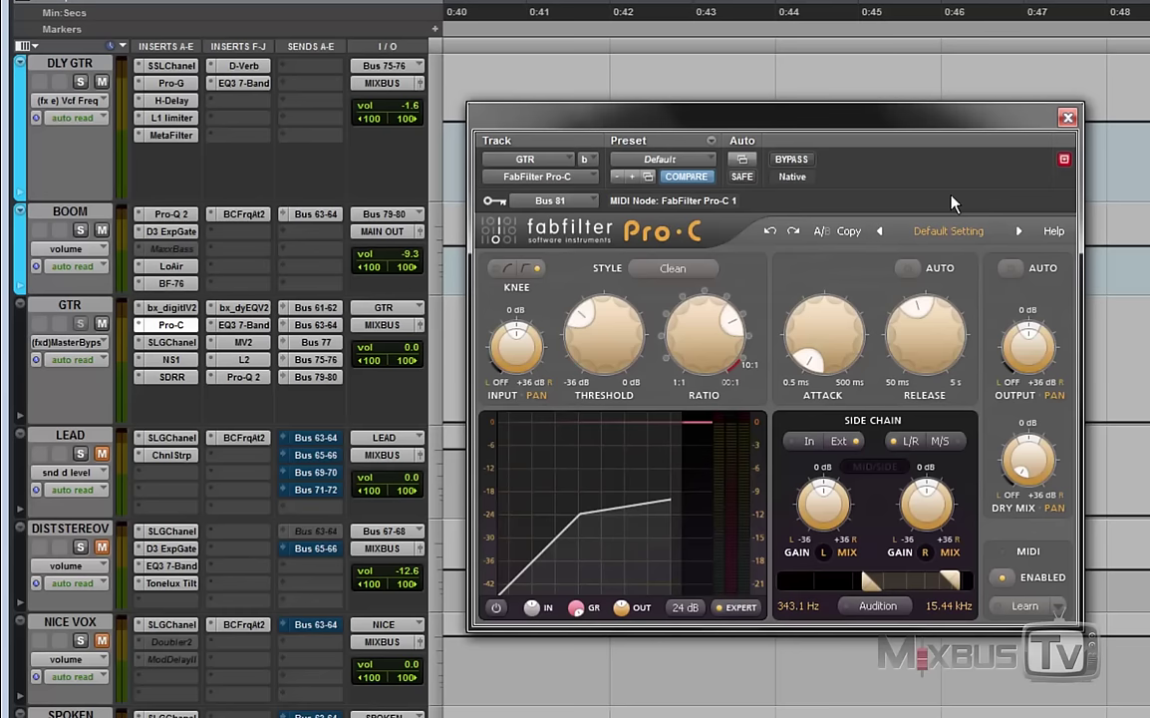
scroll(351, 180, "up", 15)
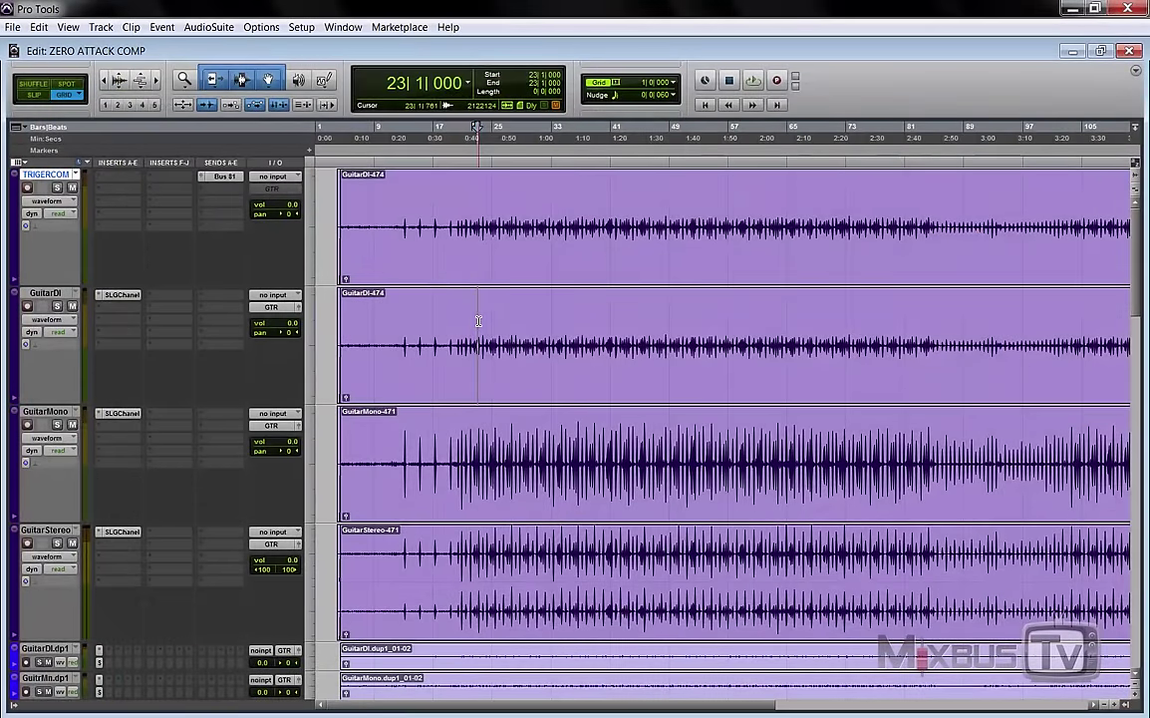
- Replace the old TRIGERCOM clip with a copy of the GuitarDI-474 clip
left_click(477, 282)
key("Delete")
left_click(477, 364)
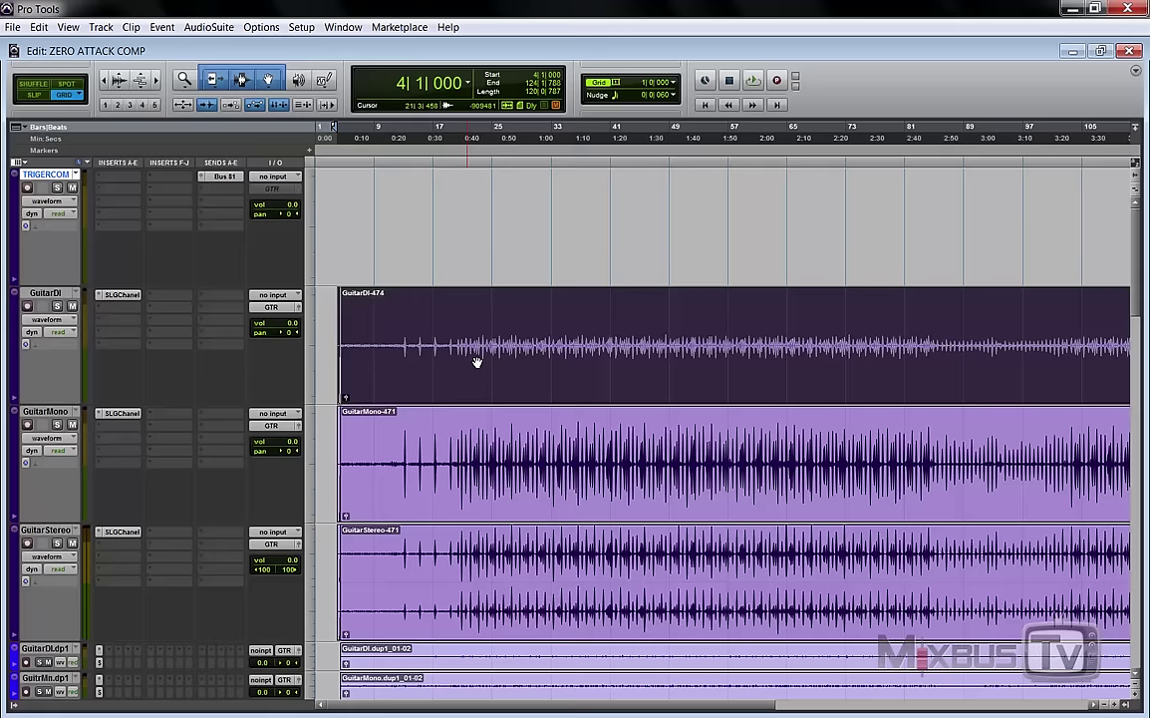
key("ctrl+]")
key("ctrl+]")
key("ctrl+]")
key("ctrl+]")
key("ctrl+]")
key("ctrl+]")
left_click_drag(794, 390, 793, 245)
key("ctrl+[")
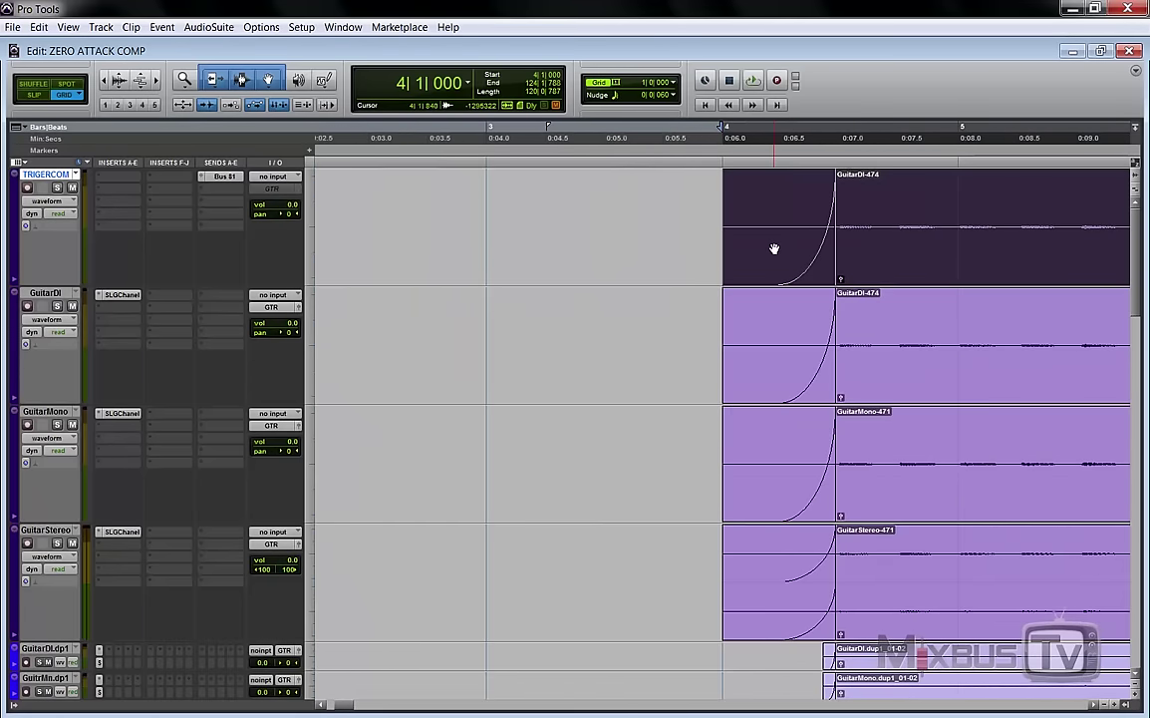
- Shift the copied DI clip 50 ms earlier and set the edit point at bar 22
key("alt+h")
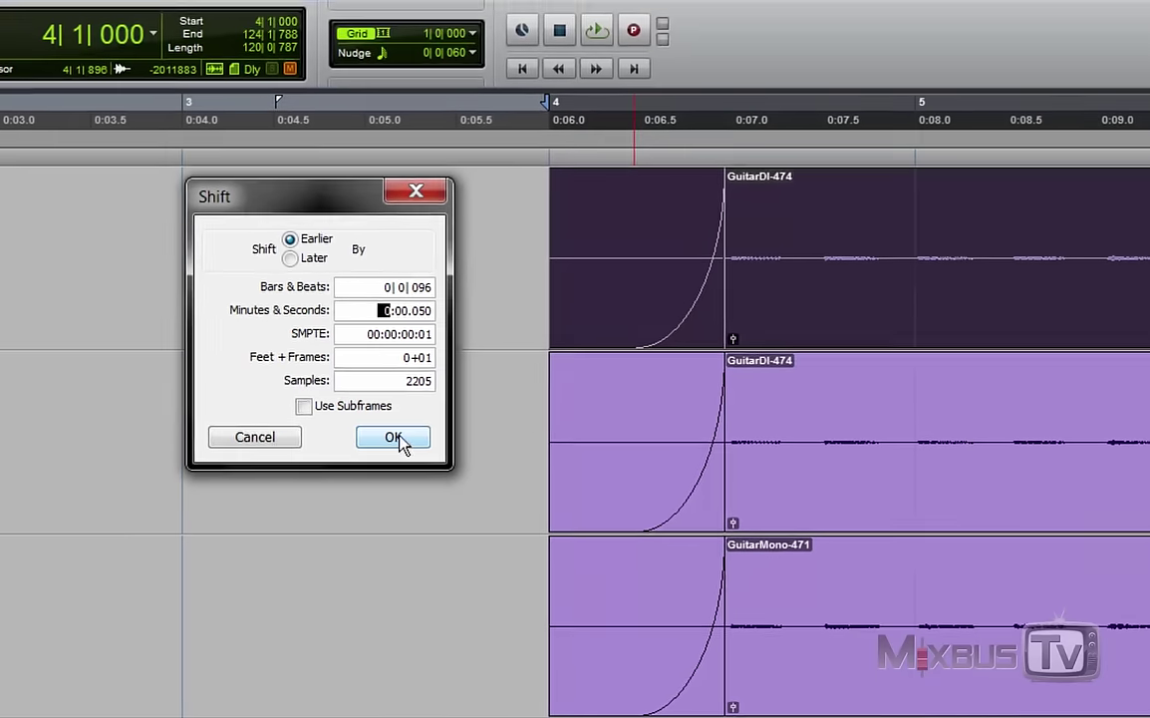
left_click(420, 417)
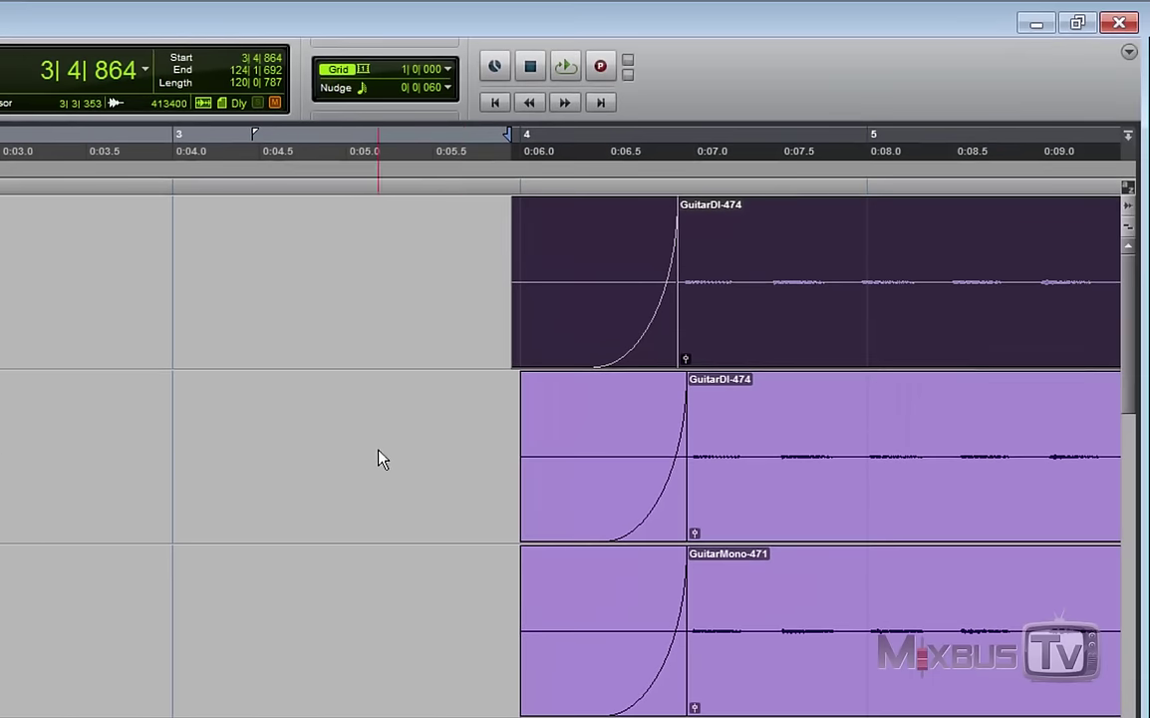
scroll(479, 392, "up", 4)
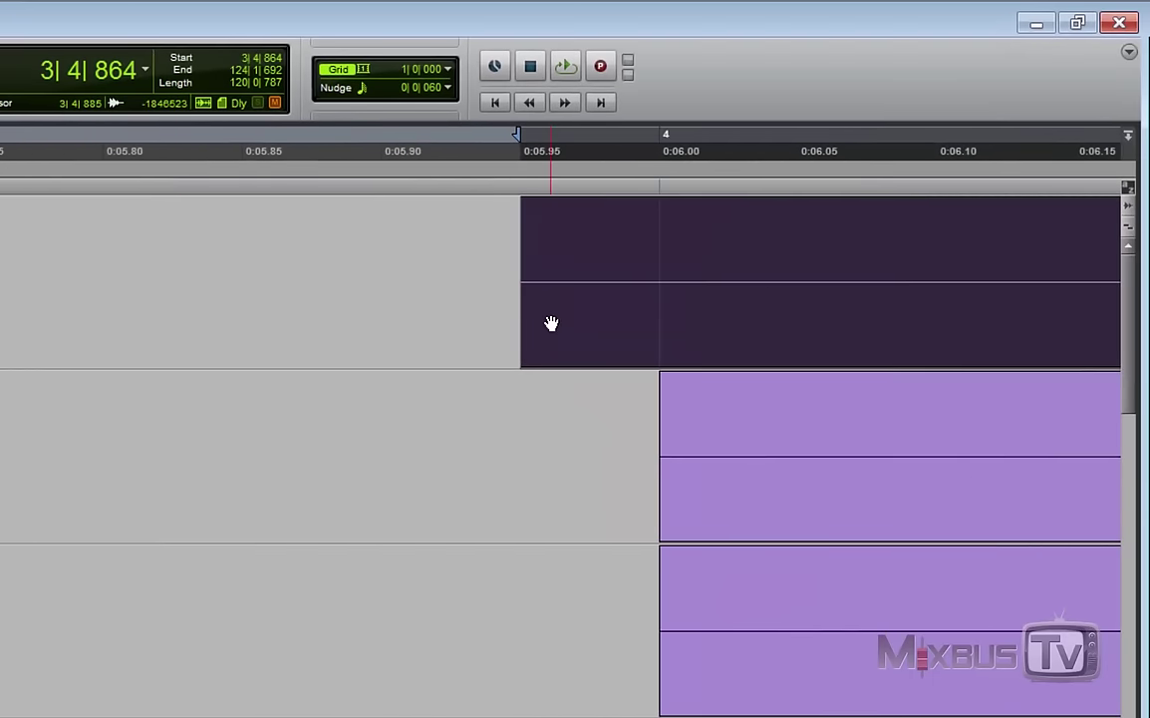
scroll(552, 319, "down", 10)
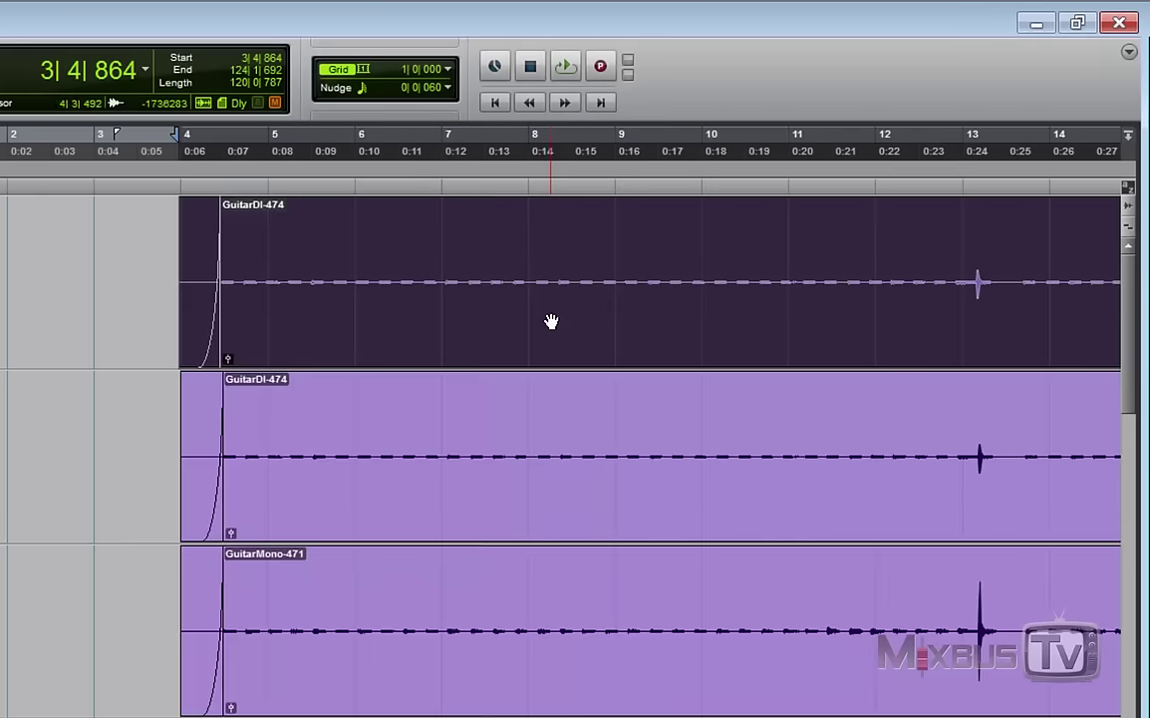
left_click(386, 262)
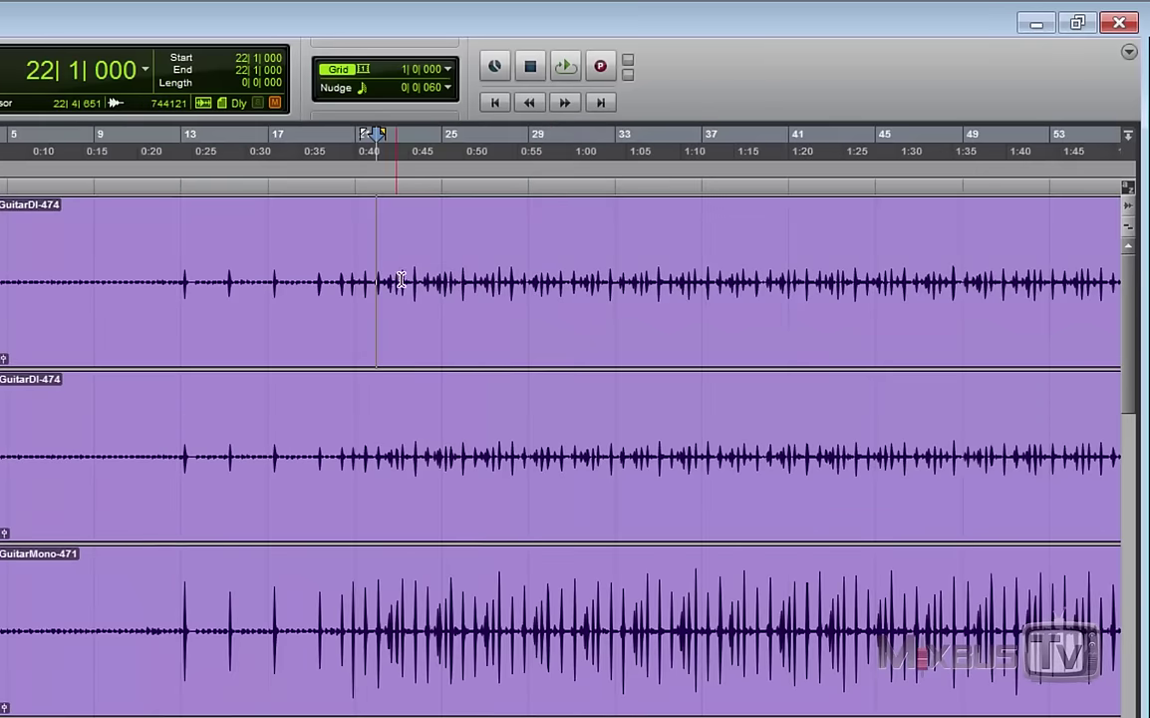
scroll(389, 274, "up", 2)
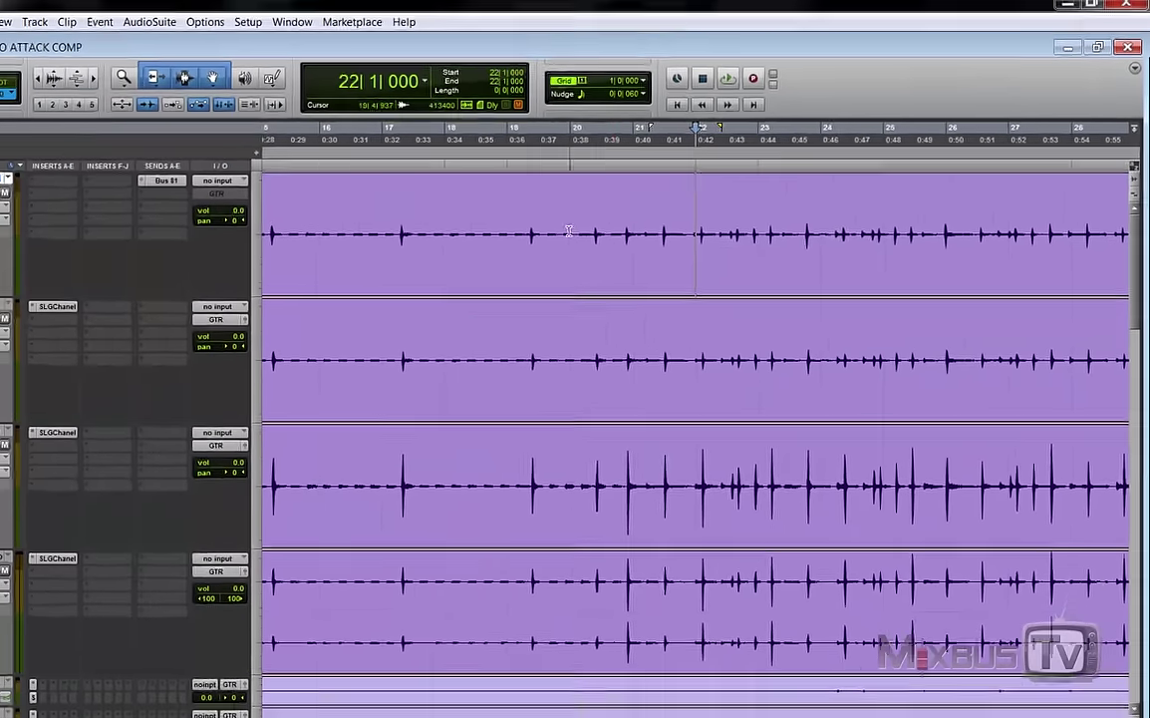
- Select bars 19–24, open the GTR bus Pro-C and play the guitars through it
left_click_drag(832, 618, 573, 360)
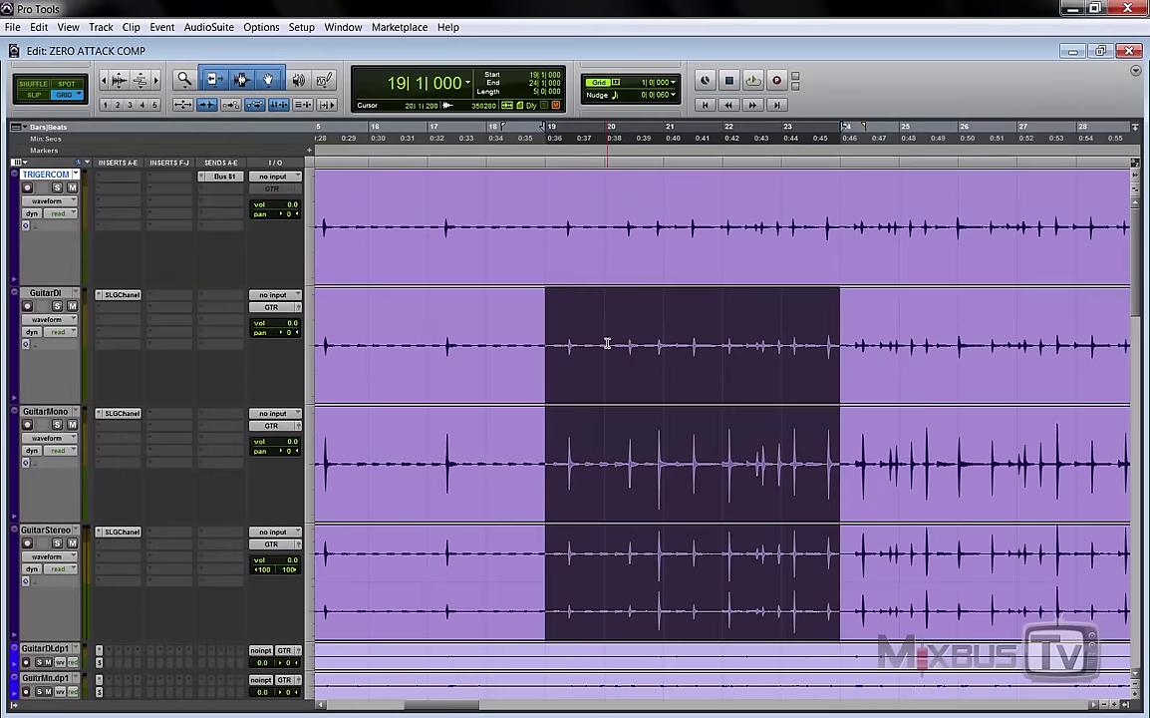
left_click(549, 321)
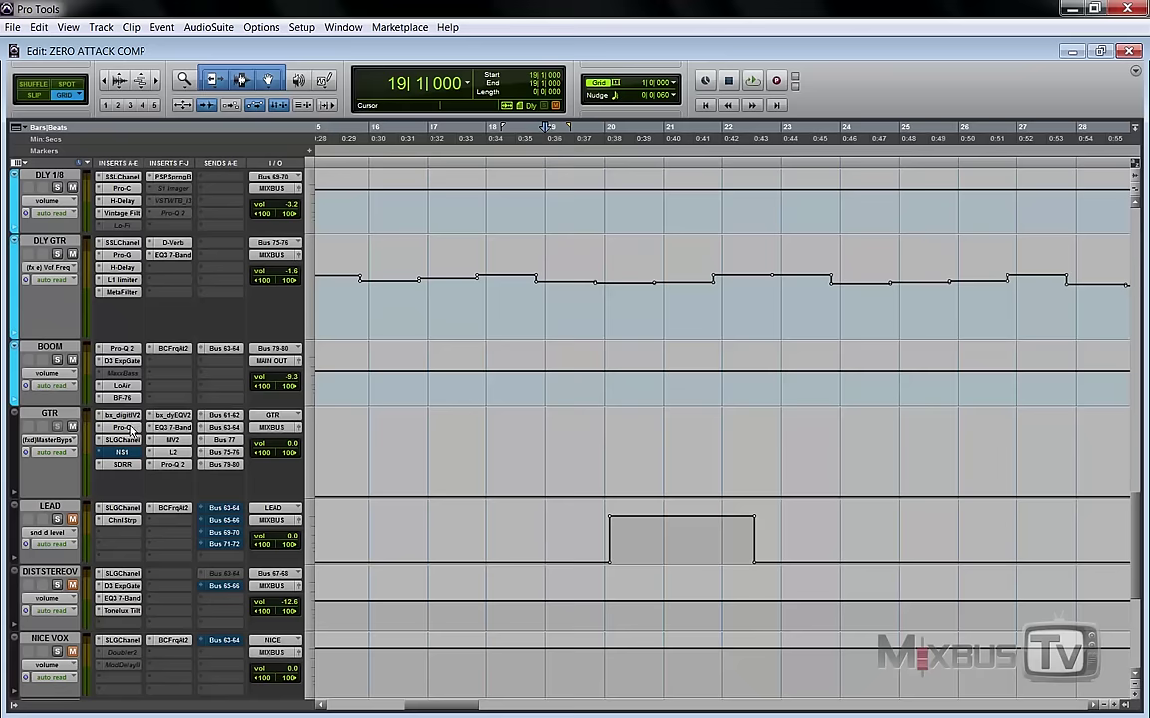
left_click(172, 431)
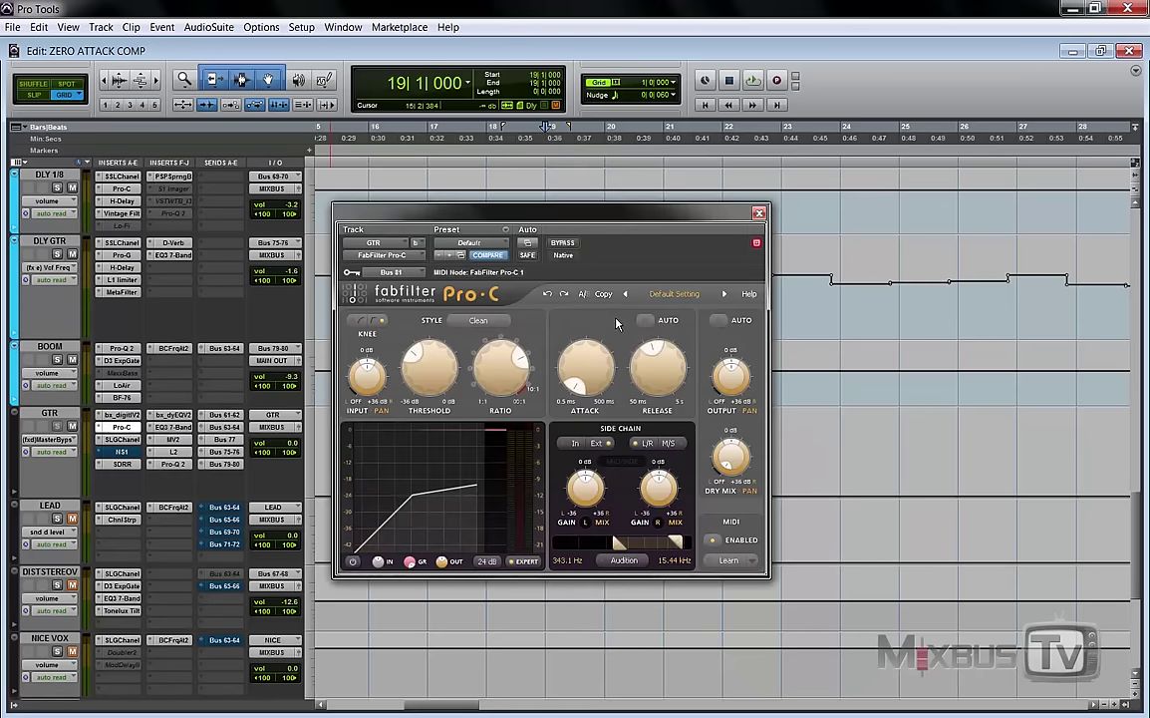
key("space")
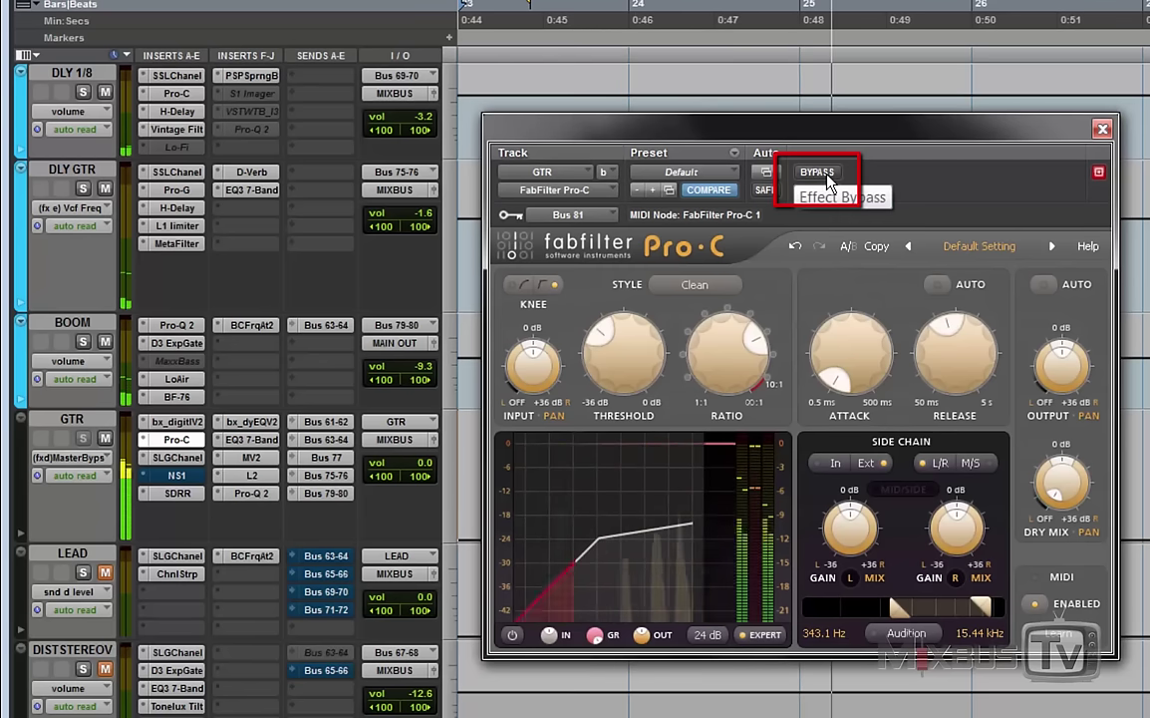
left_click(819, 173)
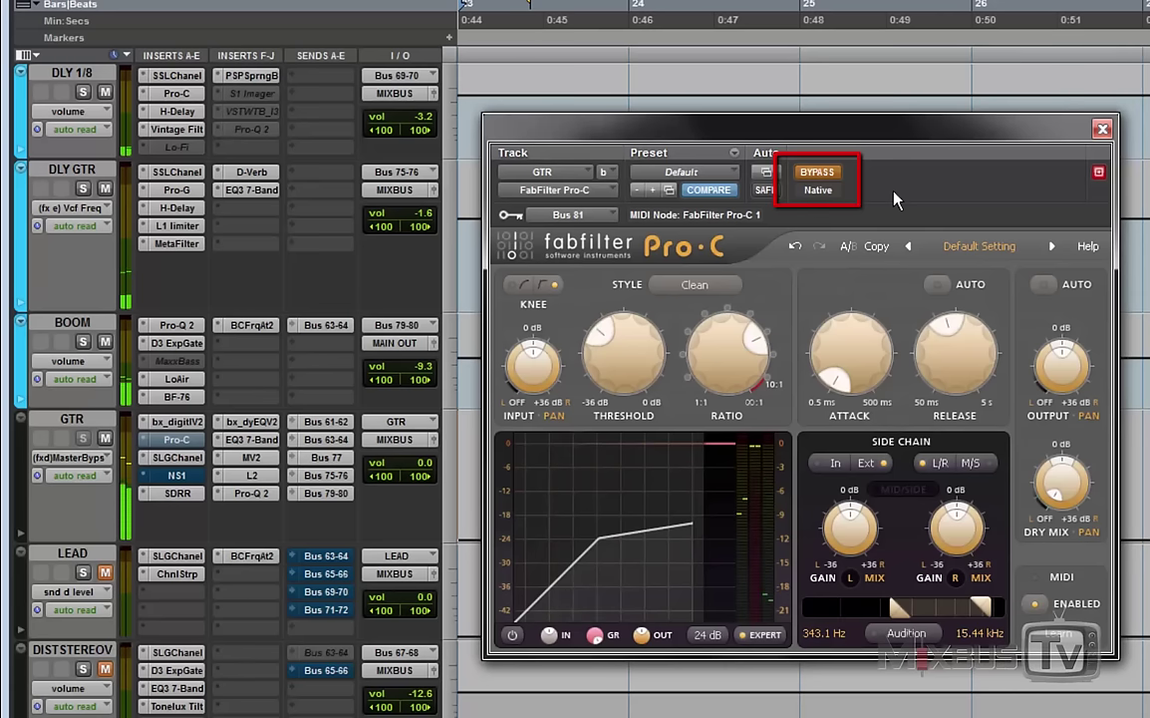
left_click(827, 176)
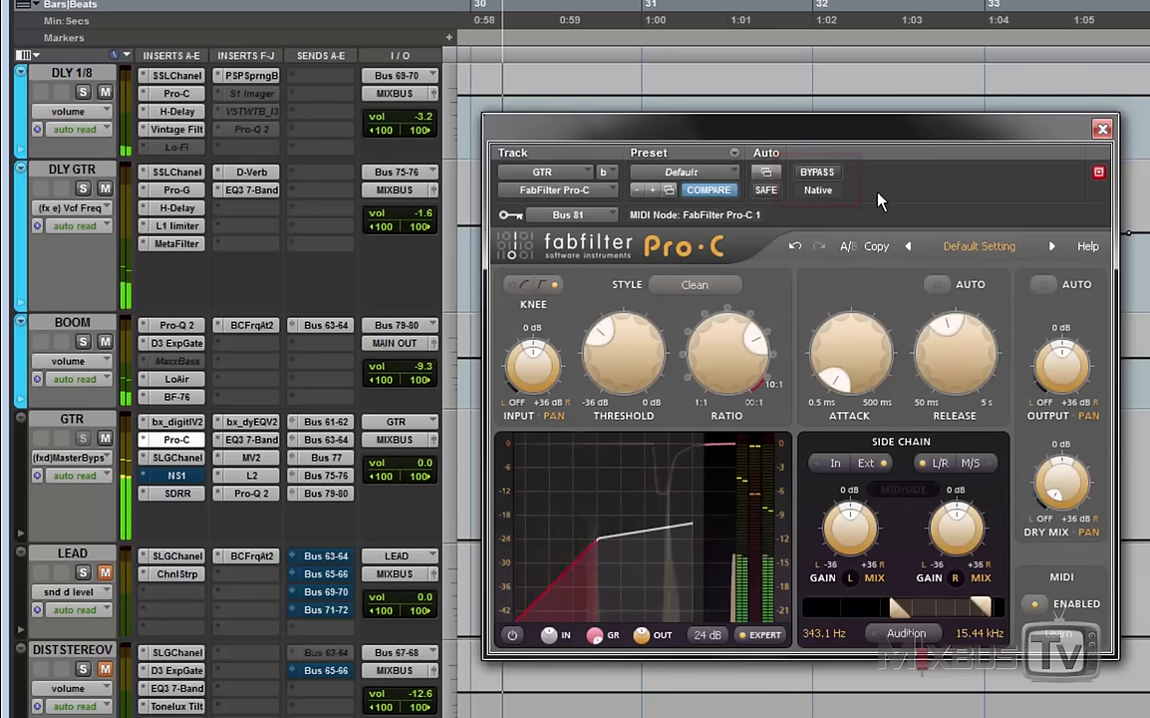
key("space")
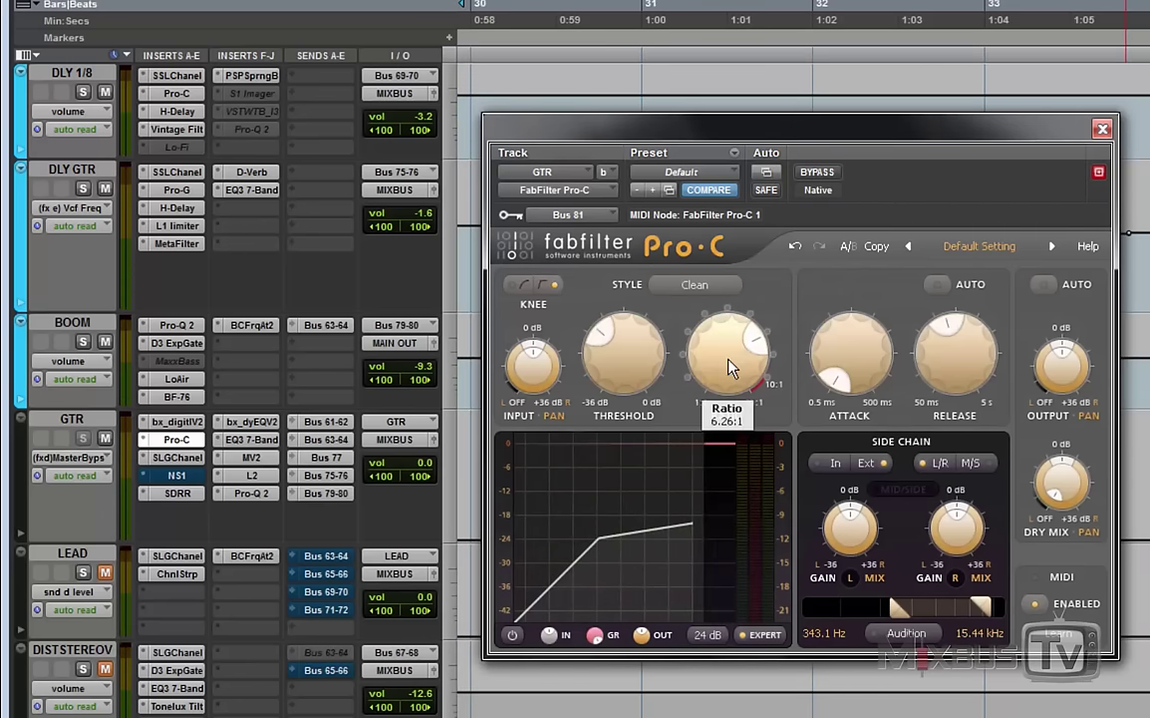
mouse_move(937, 367)
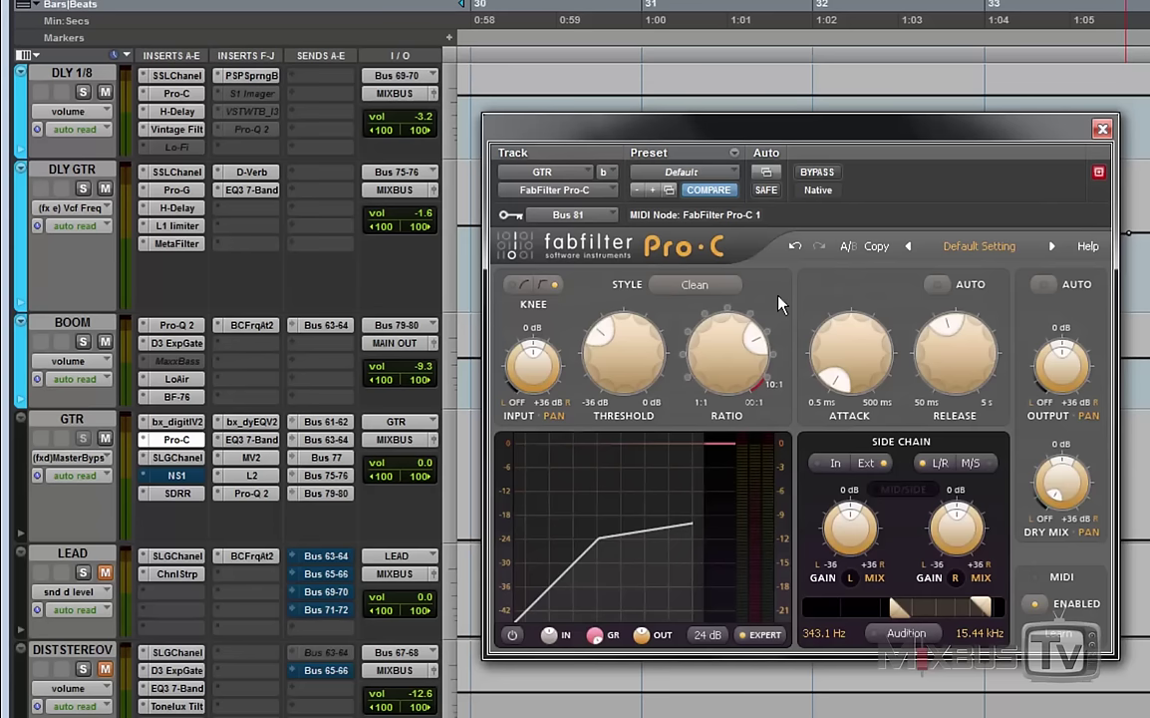
- Set Pro-C threshold to -36 dB, ratio to 100:1, then nudge threshold to about -32 dB
left_click_drag(624, 369, 625, 447)
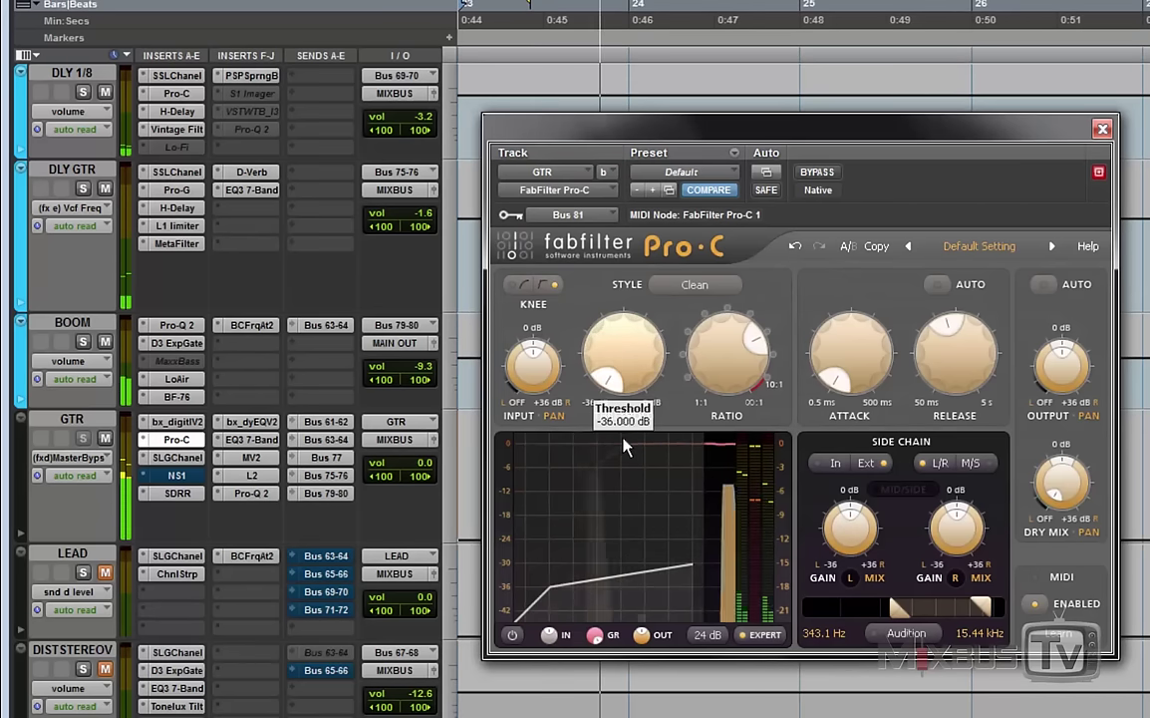
left_click_drag(728, 359, 732, 289)
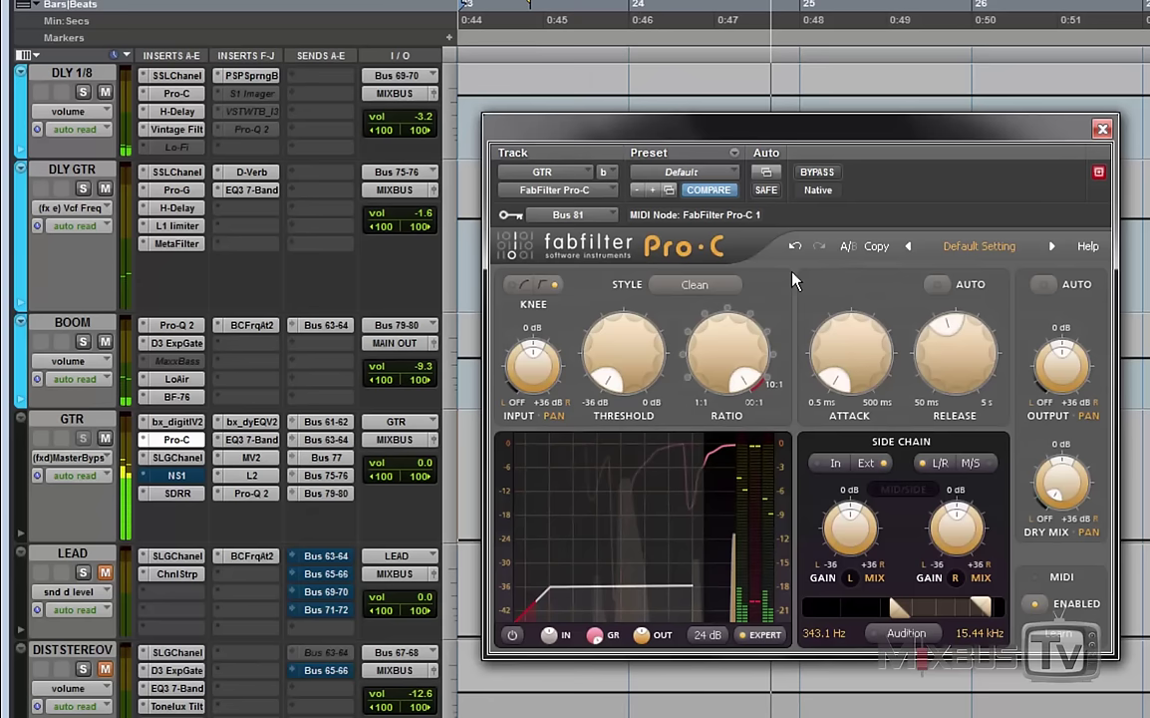
mouse_move(631, 340)
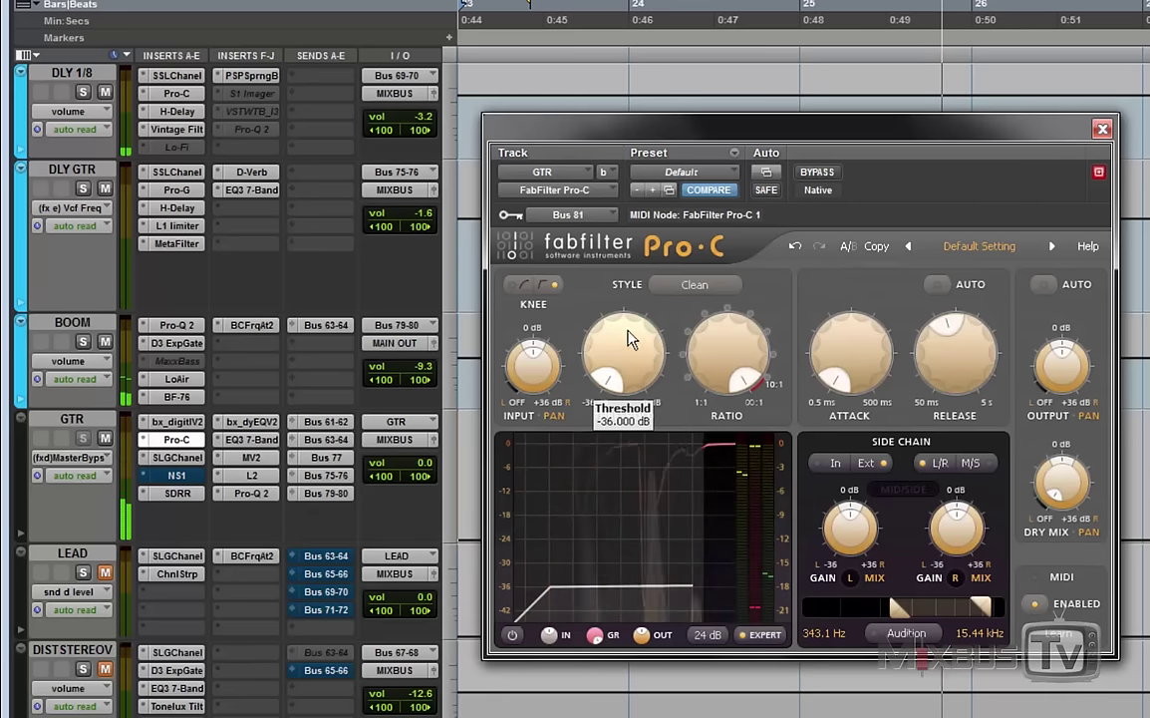
left_click_drag(628, 338, 630, 327)
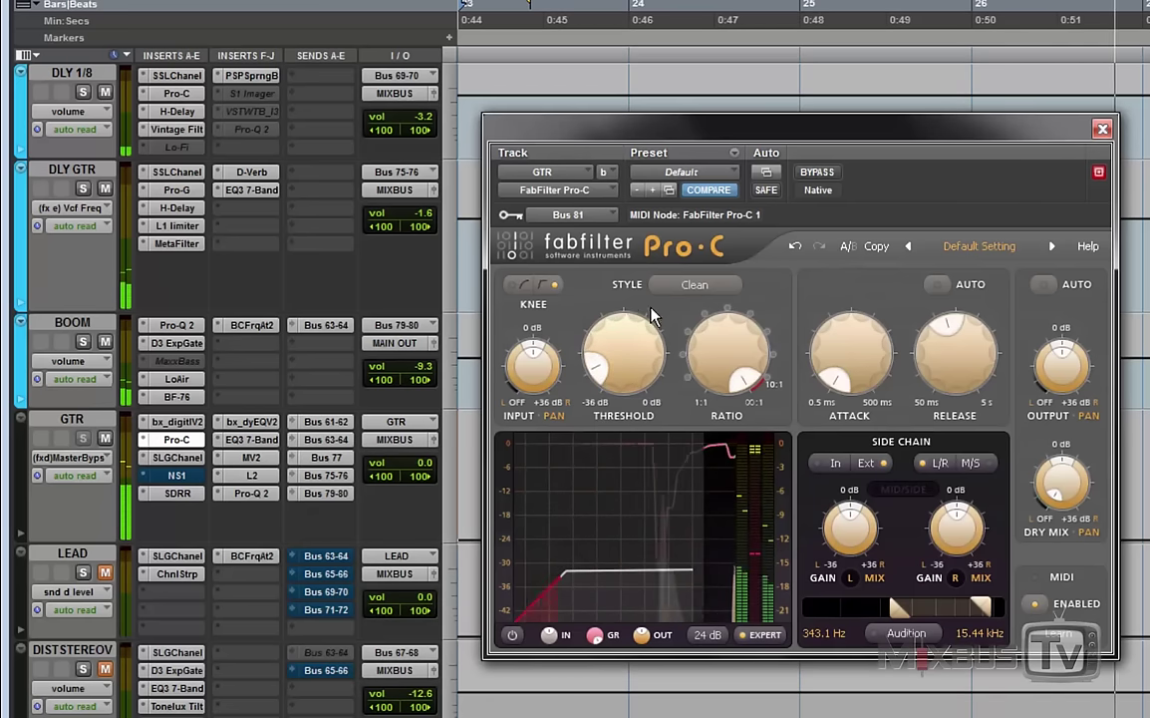
- Bypass the compressor to compare, then turn it back on
mouse_move(736, 335)
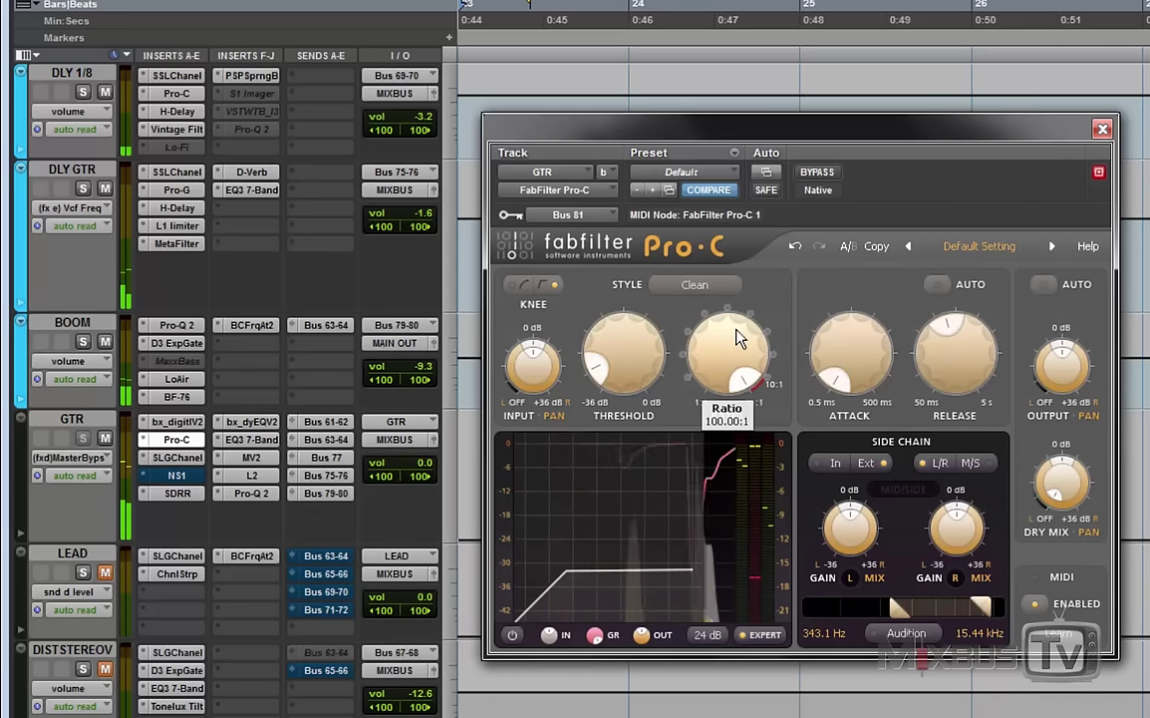
left_click(817, 173)
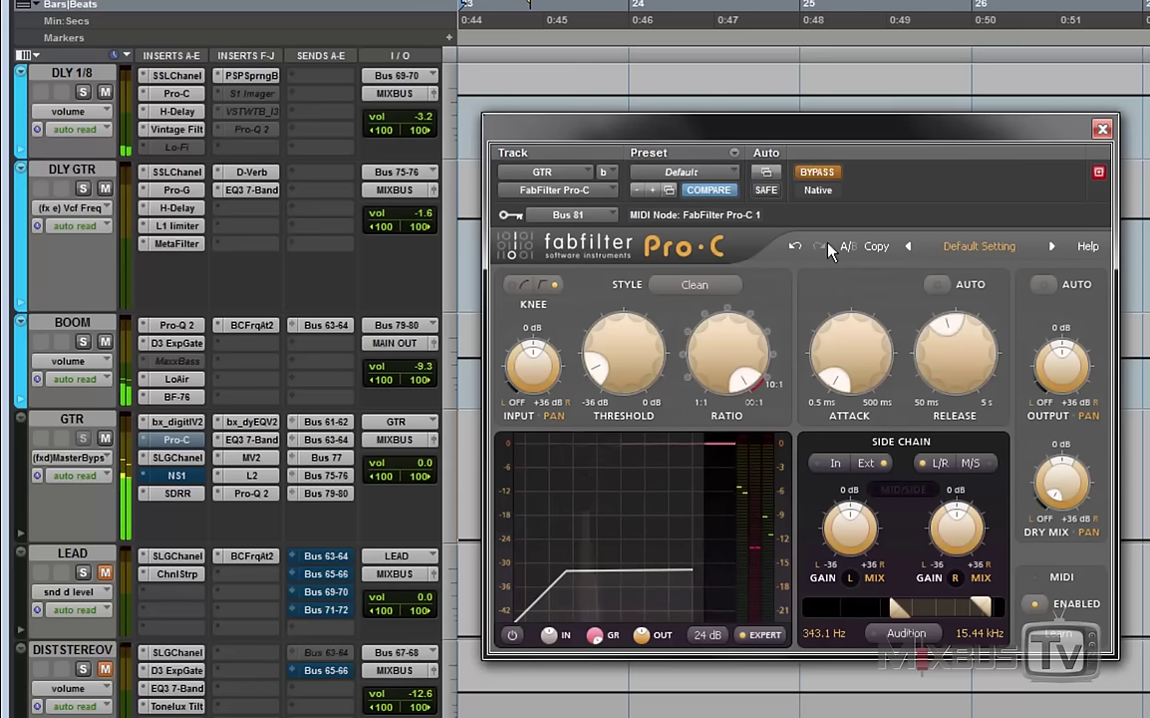
left_click(825, 174)
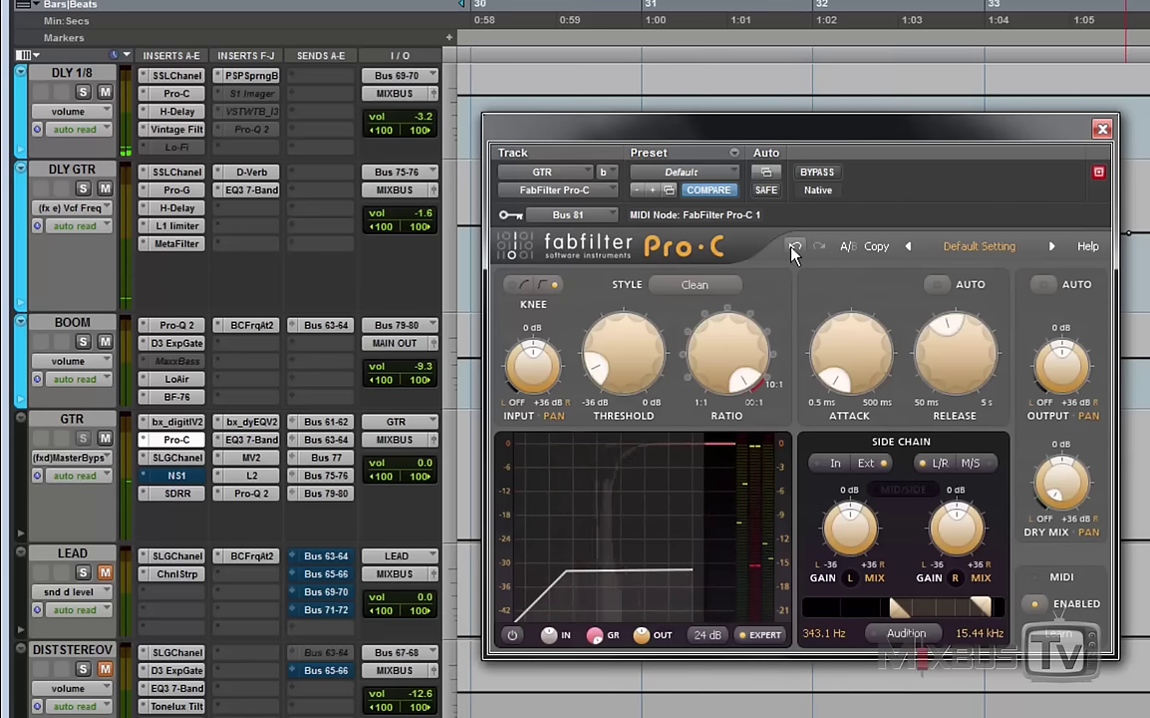
- Undo the Pro-C threshold and ratio changes to restore the gentler settings
left_click(794, 247)
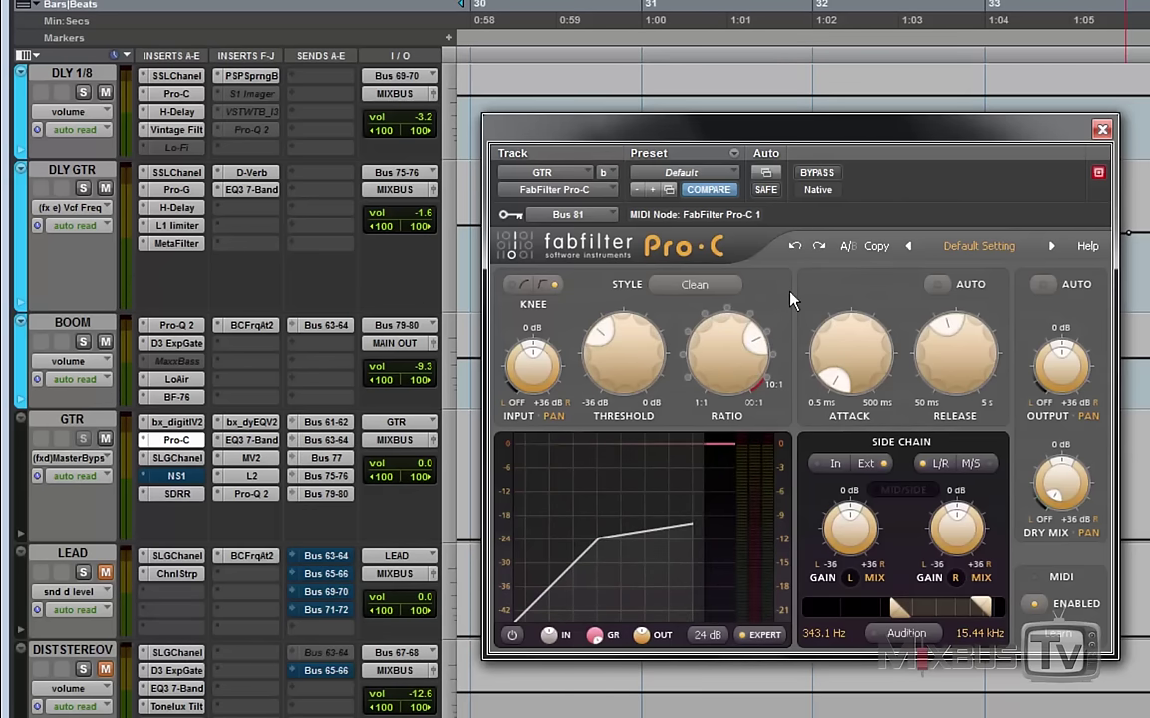